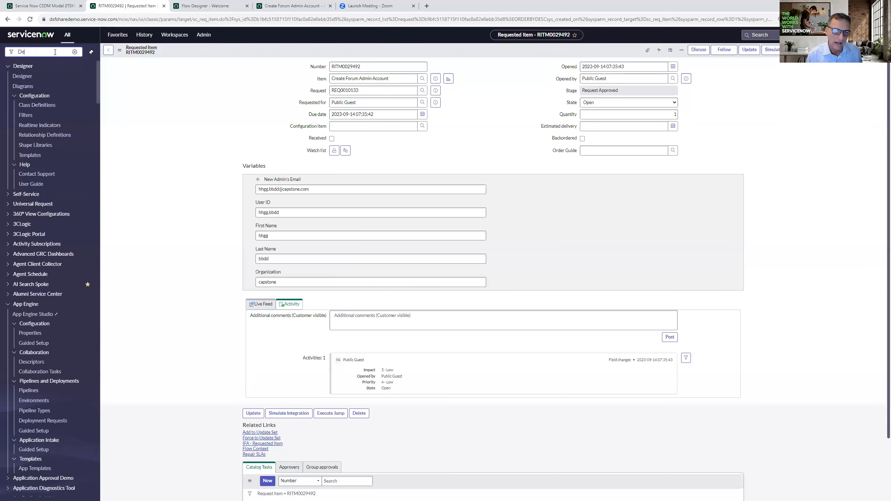
- Filter the application navigator for Designer
{"action": "type", "text": "si"}
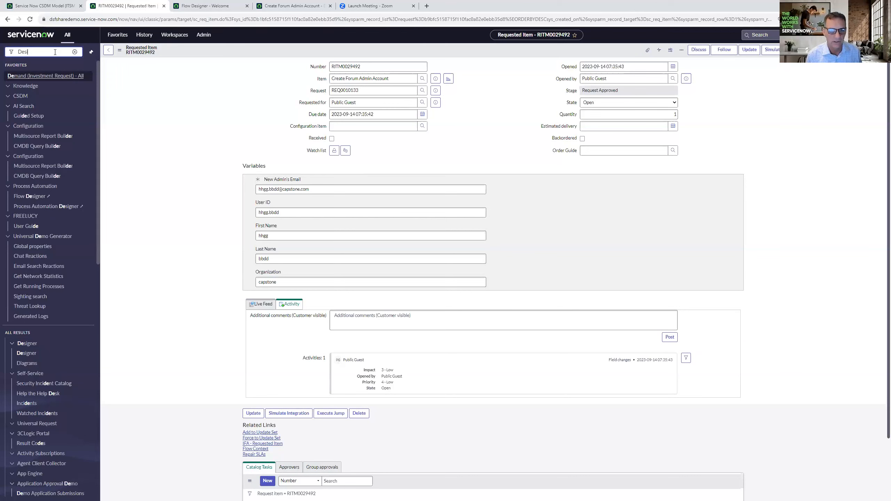
{"action": "type", "text": "gn"}
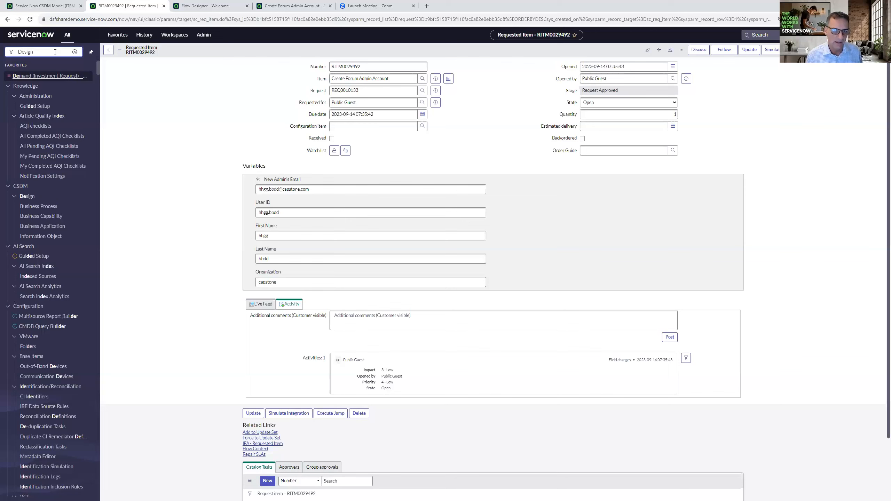
{"action": "type", "text": "e"}
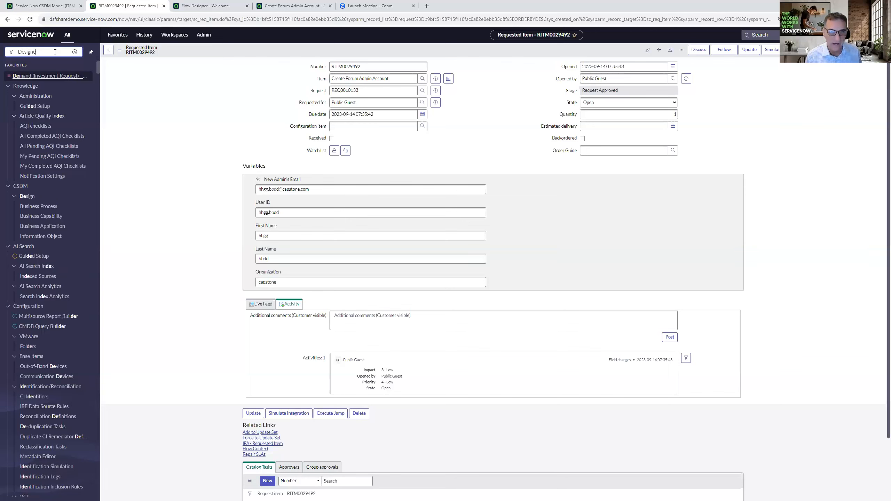
{"action": "type", "text": "r"}
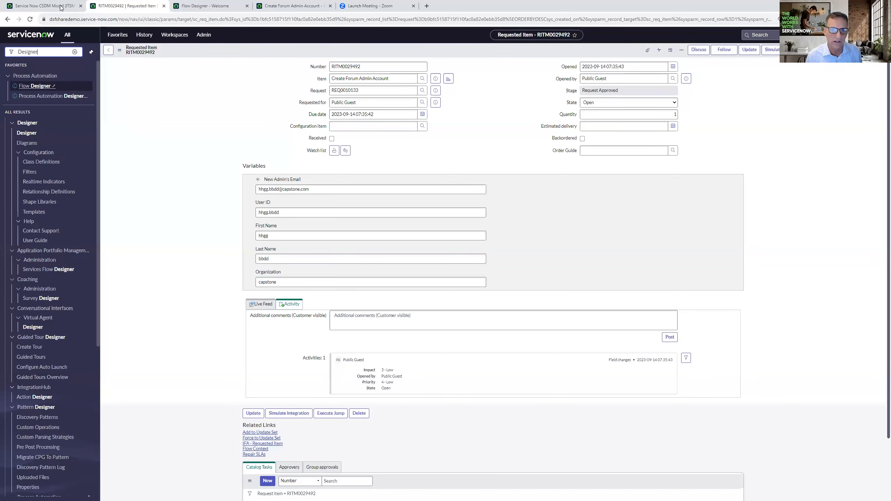
- Switch to the open Service Now CSDM Model (ITSM Dept 1) (CLONE) diagram and highlight the instance host name in its address
{"action": "left_click", "coordinate": [44, 6]}
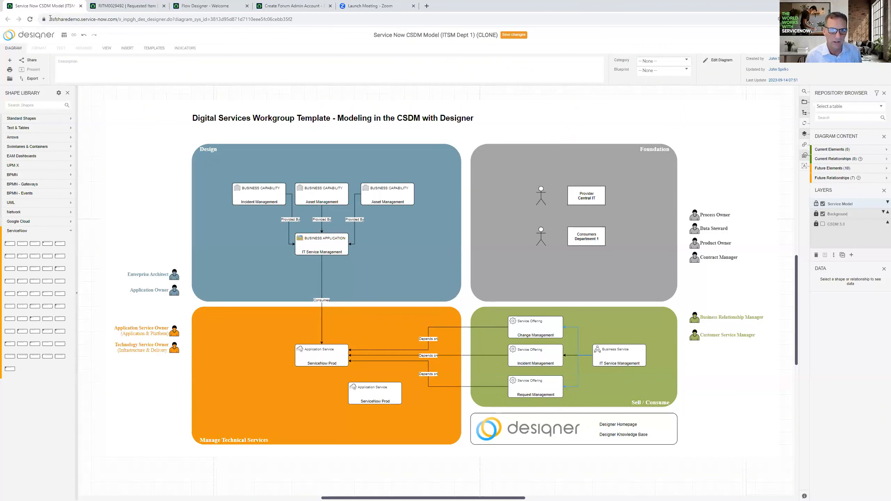
{"action": "left_click", "coordinate": [115, 22]}
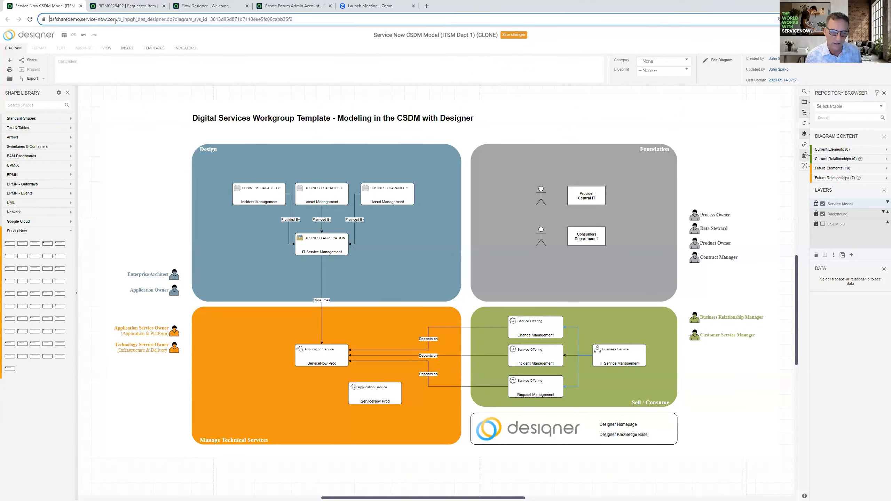
{"action": "left_click_drag", "start_coordinate": [49, 20], "coordinate": [116, 21]}
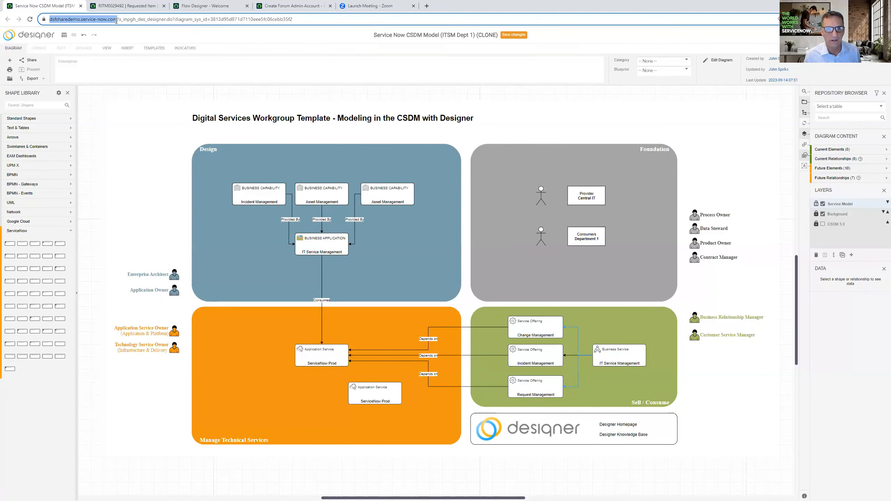
{"action": "left_click_drag", "start_coordinate": [116, 21], "coordinate": [51, 18]}
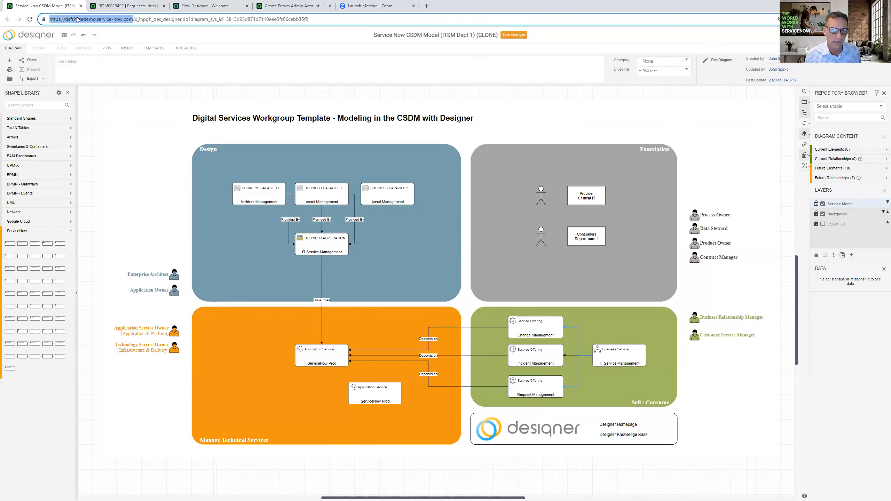
- Open the diagram list and move Service Now CSDM Model (ITSM Dept 1) (CLONE) into the September 14th DSF Meeting folder
{"action": "left_click", "coordinate": [9, 78]}
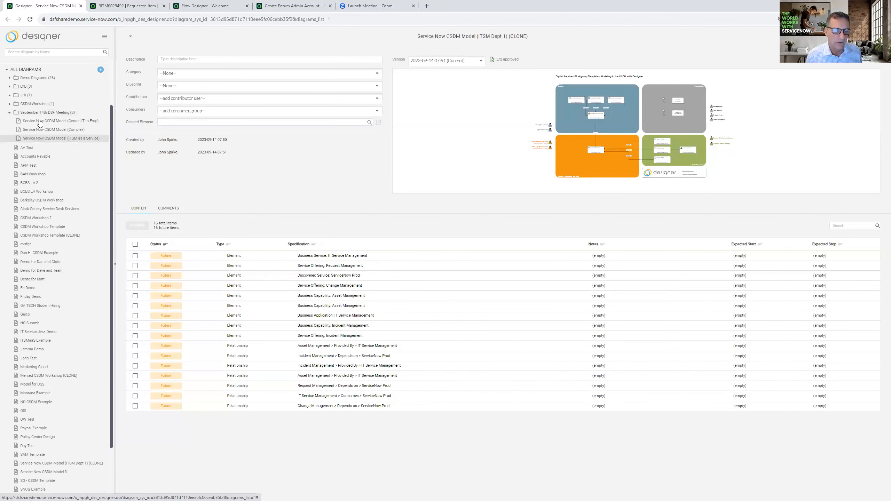
{"action": "scroll", "coordinate": [88, 325], "scroll_direction": "down", "scroll_amount": 2}
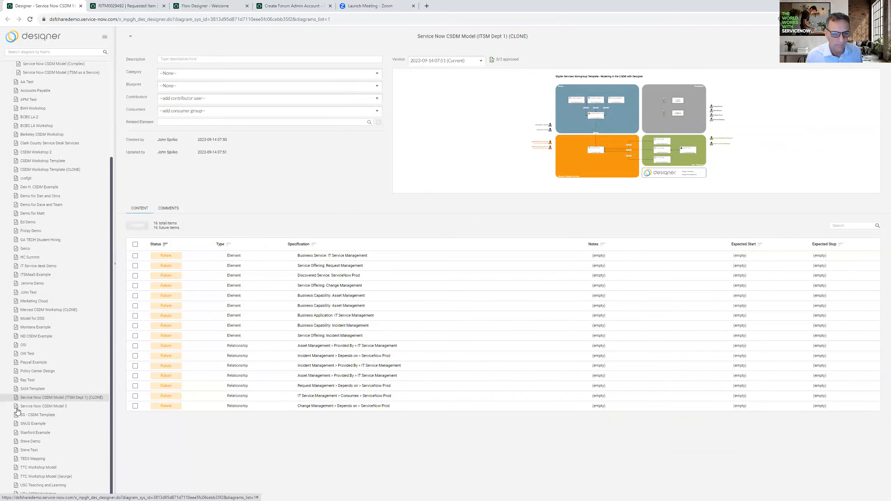
{"action": "scroll", "coordinate": [19, 473], "scroll_direction": "up", "scroll_amount": 2}
{"action": "mouse_move", "coordinate": [18, 470]}
{"action": "left_mouse_down"}
{"action": "mouse_move", "coordinate": [38, 228]}
{"action": "mouse_move", "coordinate": [36, 119]}
{"action": "mouse_move", "coordinate": [34, 130]}
{"action": "left_mouse_up"}
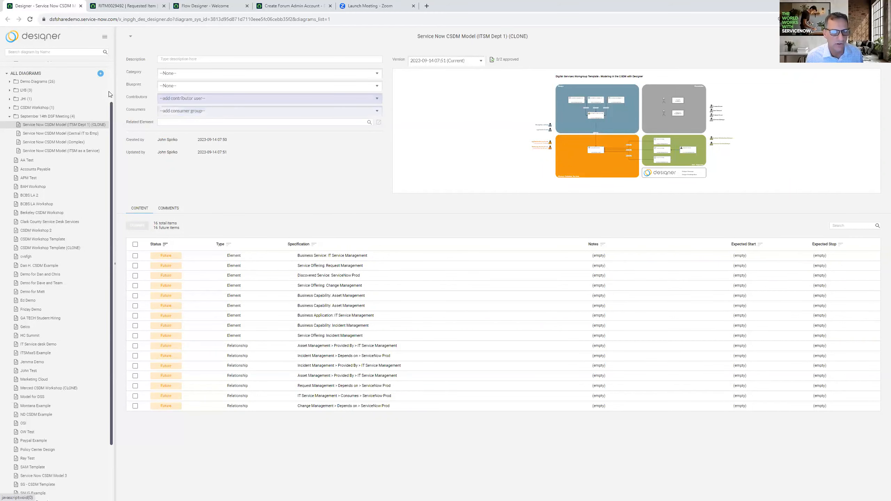
- Open the Service Now CSDM Model (Central IT to Emp) diagram, saving the pending changes and dismissing the welcome dialog
{"action": "left_click", "coordinate": [38, 137]}
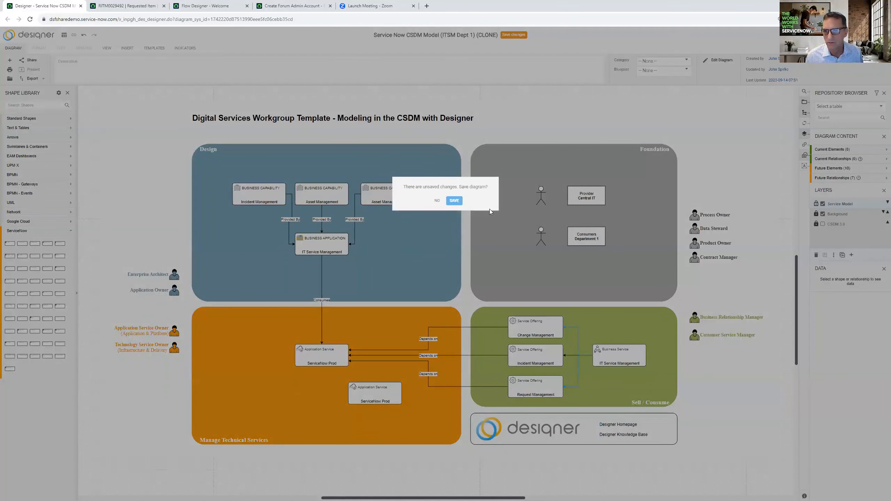
{"action": "left_click", "coordinate": [451, 203]}
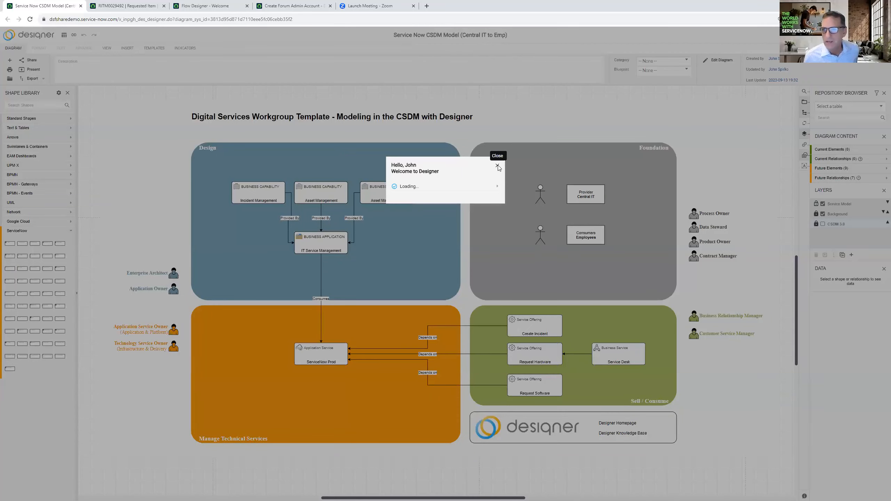
{"action": "left_click", "coordinate": [498, 166]}
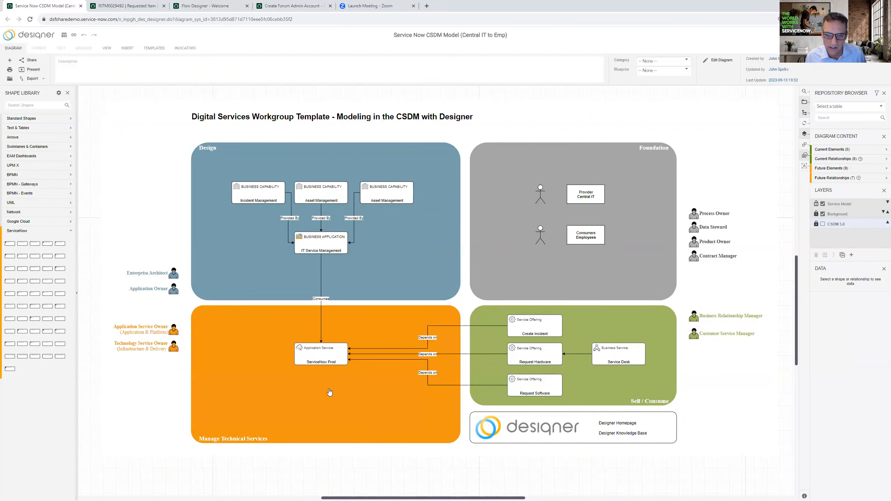
- Inspect the shape data of ServiceNow Prod, the Consumers and Provider boxes, and the IT Service Management business application
{"action": "left_click", "coordinate": [320, 354]}
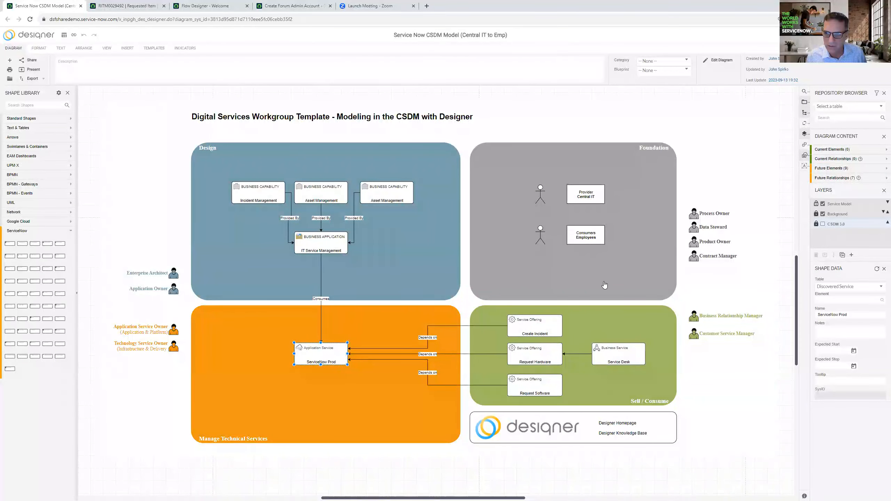
{"action": "left_click", "coordinate": [595, 240]}
{"action": "left_click", "coordinate": [590, 196]}
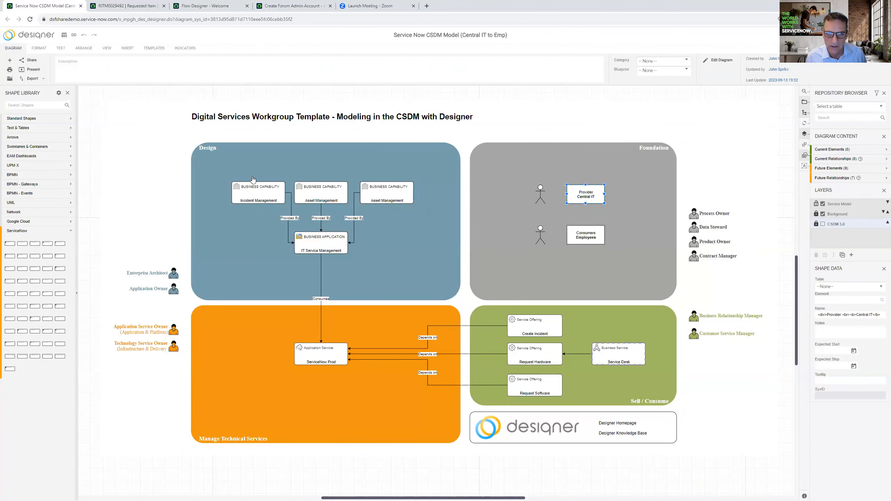
{"action": "left_click", "coordinate": [314, 247]}
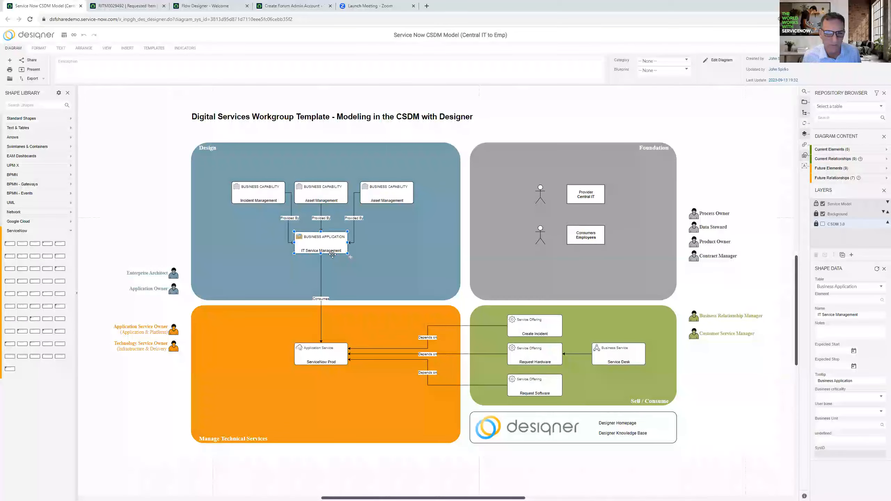
{"action": "left_click", "coordinate": [298, 276]}
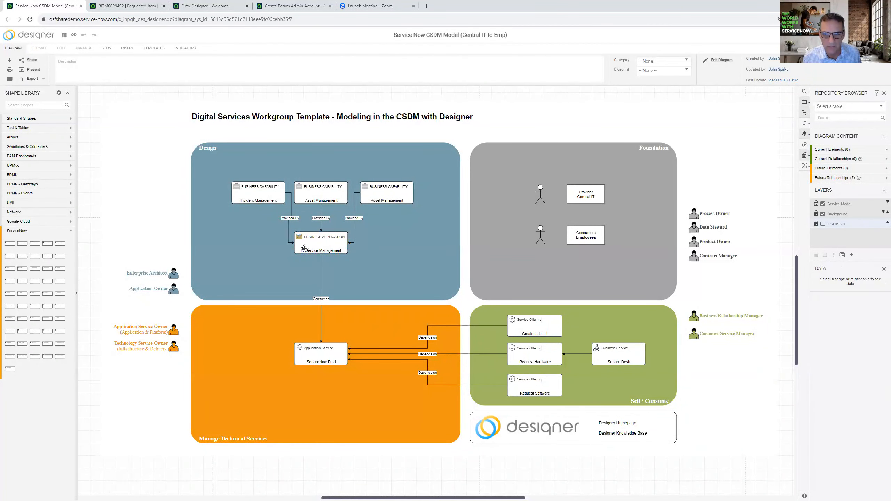
{"action": "left_click", "coordinate": [304, 248]}
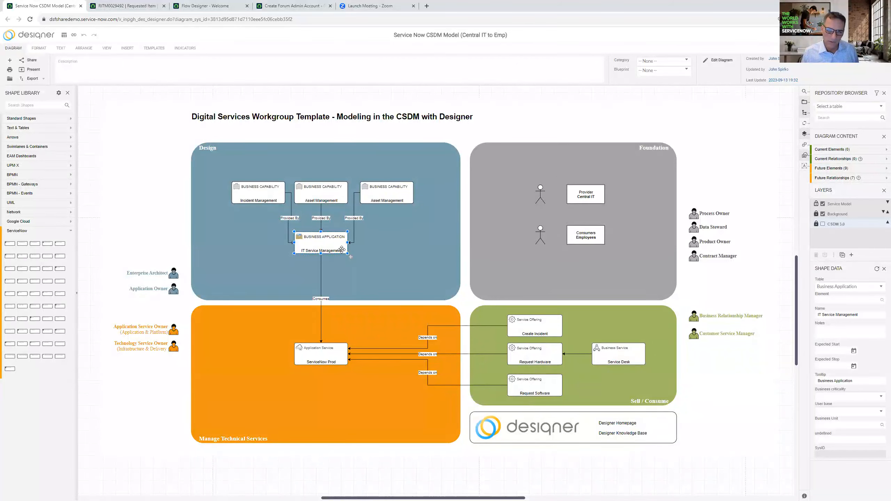
{"action": "left_click", "coordinate": [260, 259]}
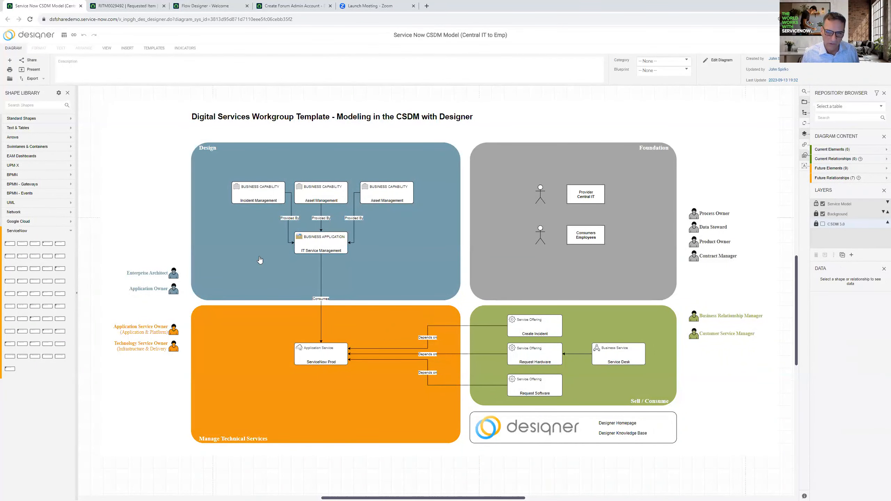
- Duplicate the IT Service Management business application and place the copy level with the original inside the Design area
{"action": "left_click", "coordinate": [313, 244]}
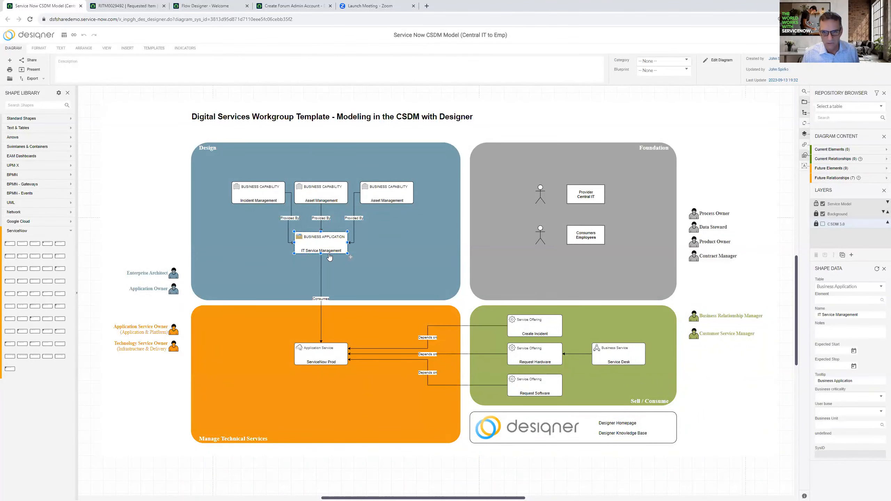
{"action": "right_click", "coordinate": [316, 245]}
{"action": "left_click", "coordinate": [345, 269]}
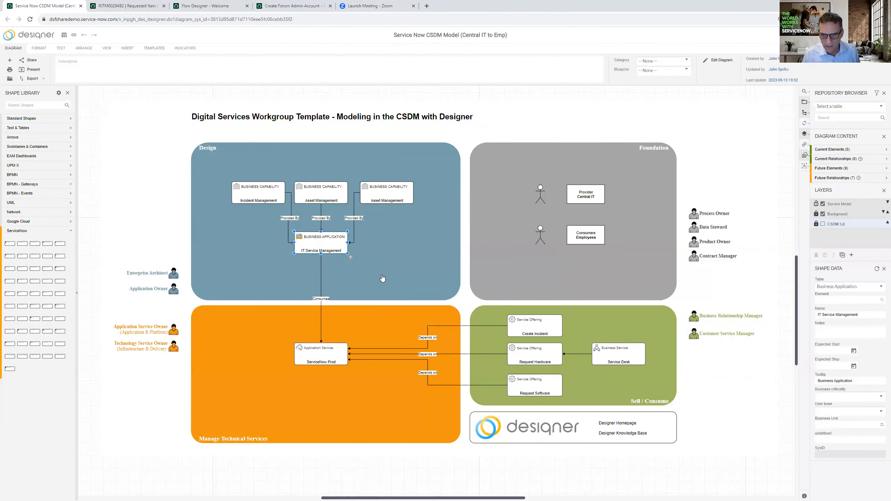
{"action": "right_click", "coordinate": [345, 268]}
{"action": "left_click", "coordinate": [371, 272]}
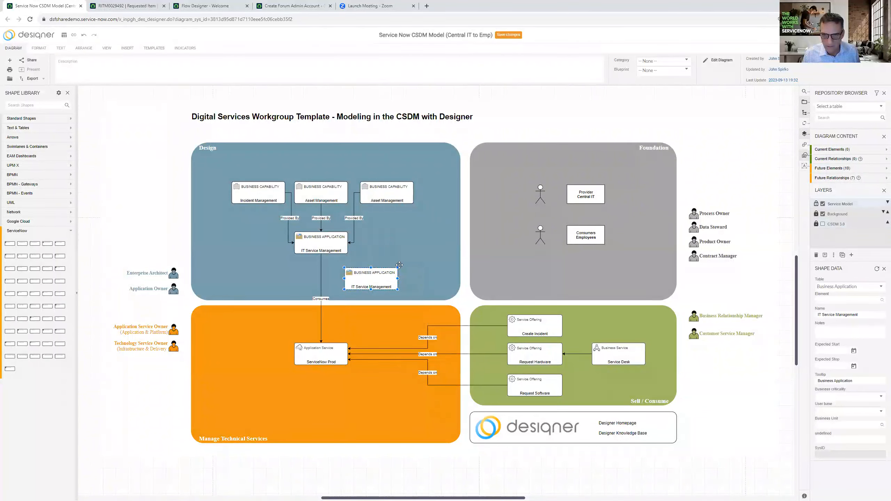
{"action": "left_click_drag", "start_coordinate": [406, 247], "coordinate": [406, 250]}
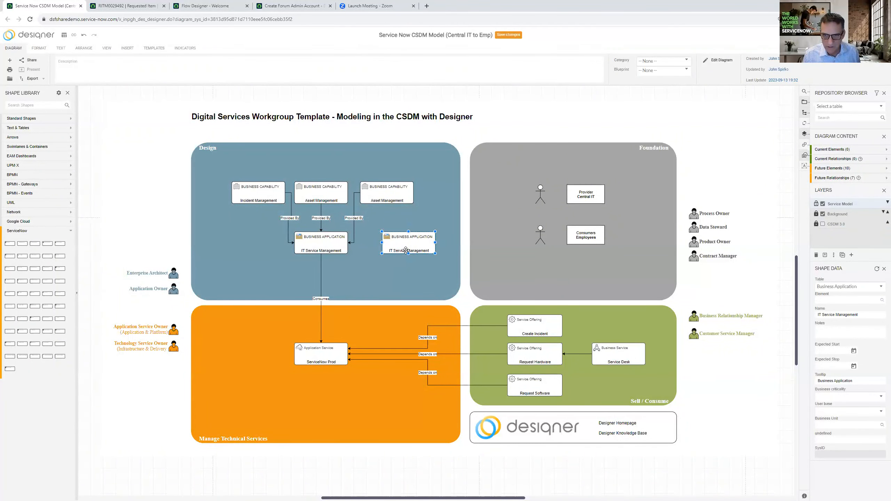
- Rename the copied business application to ServiceNow (Platform)
{"action": "type", "text": "Ser"}
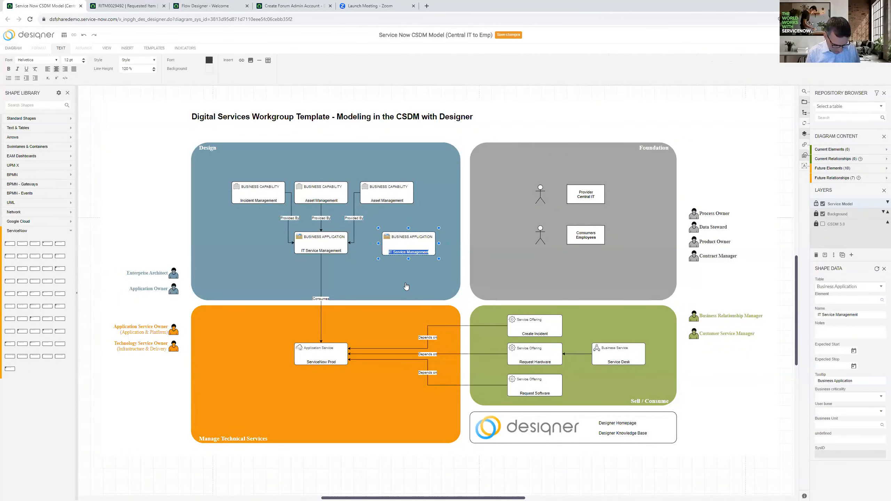
{"action": "type", "text": "vice"}
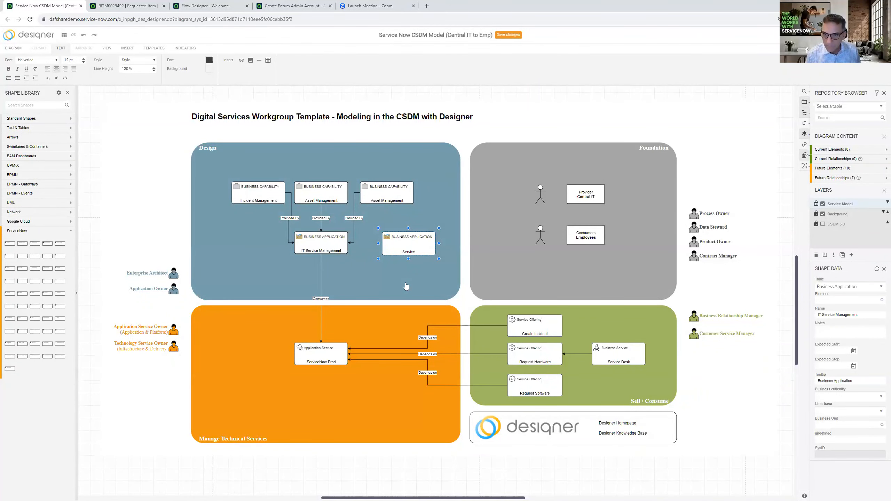
{"action": "type", "text": "Now"}
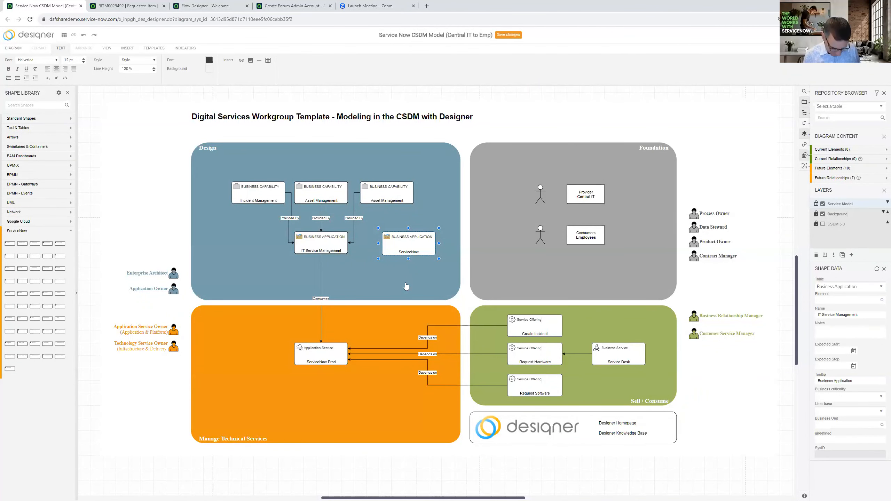
{"action": "type", "text": " (Platform)"}
{"action": "left_click", "coordinate": [406, 287]}
{"action": "left_click", "coordinate": [395, 246]}
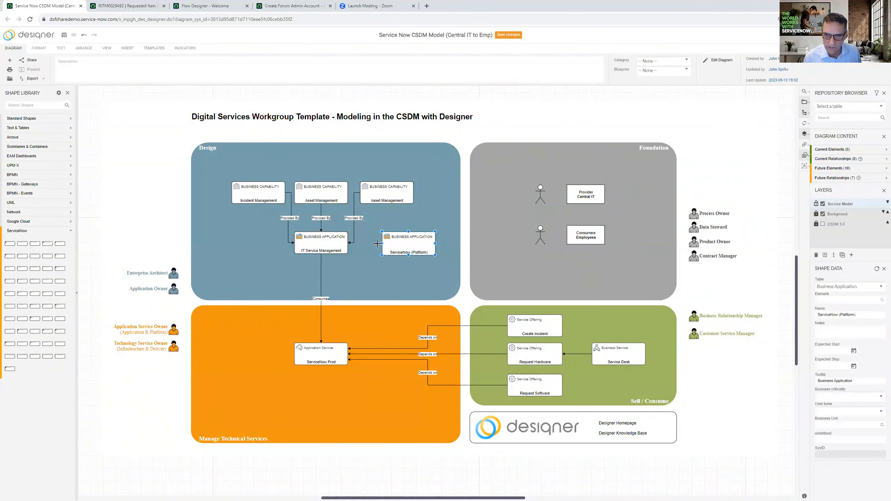
- Connect ServiceNow (Platform) to IT Service Management and move it to the opposite side of that application, below the Incident Management capability
{"action": "left_click_drag", "start_coordinate": [373, 245], "coordinate": [347, 245]}
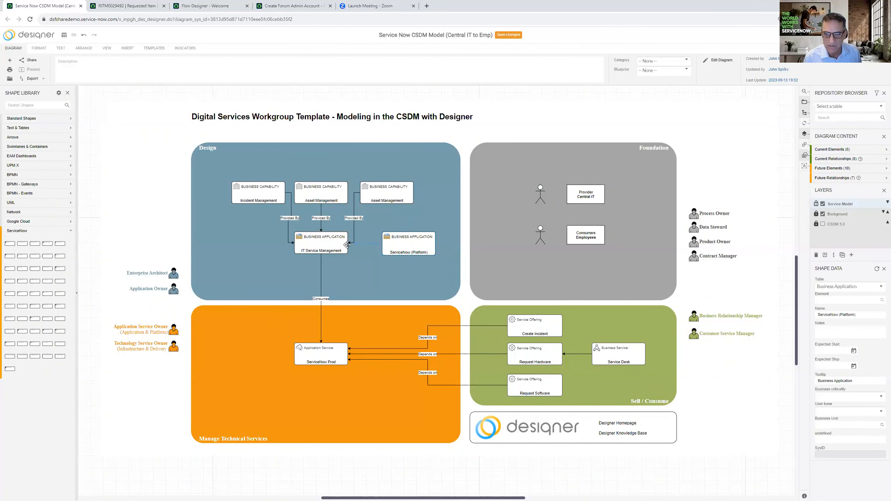
{"action": "left_click_drag", "start_coordinate": [407, 253], "coordinate": [229, 241]}
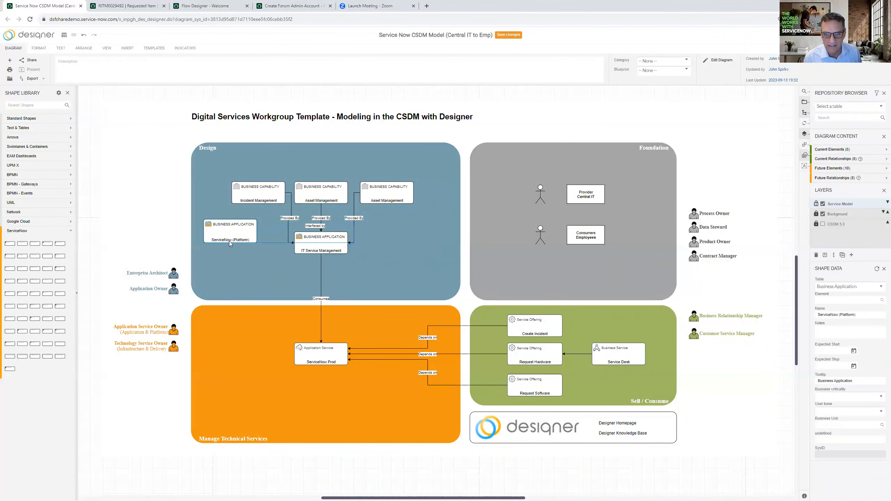
- Delete the Interfaced by relationship and try to redraw a connector from ServiceNow (Platform) to IT Service Management
{"action": "left_click", "coordinate": [344, 225]}
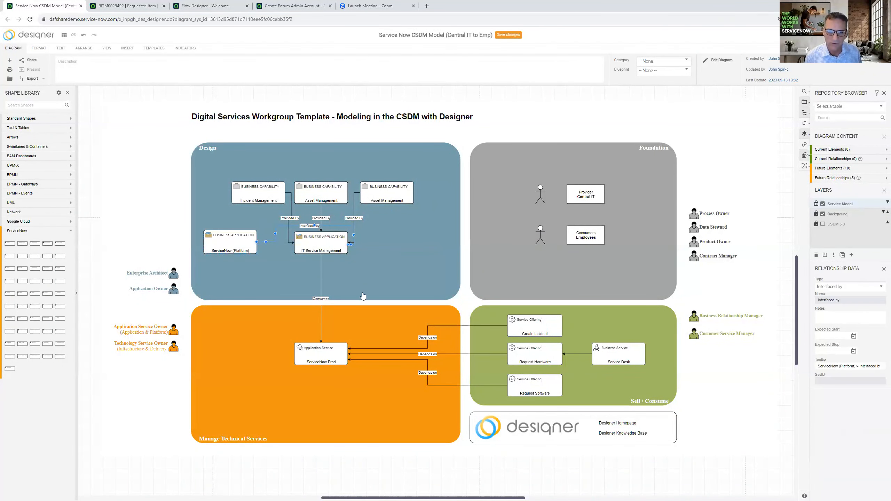
{"action": "key", "text": "Delete"}
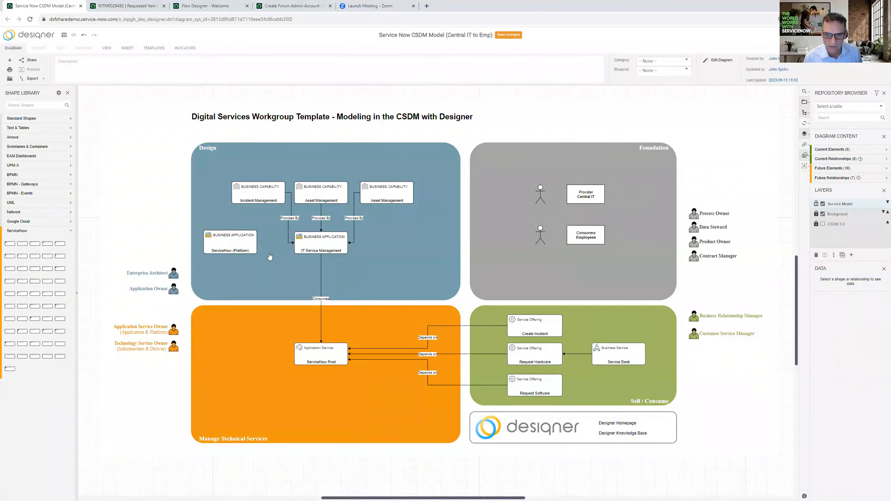
{"action": "left_click_drag", "start_coordinate": [263, 241], "coordinate": [293, 243]}
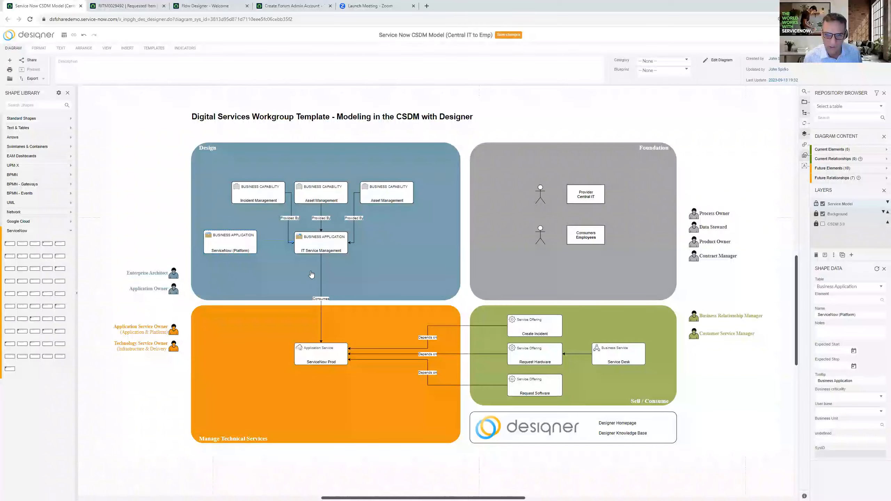
- Move ServiceNow (Platform) slightly higher in the Design area and select the IT Service Management business application
{"action": "left_click_drag", "start_coordinate": [224, 247], "coordinate": [227, 239]}
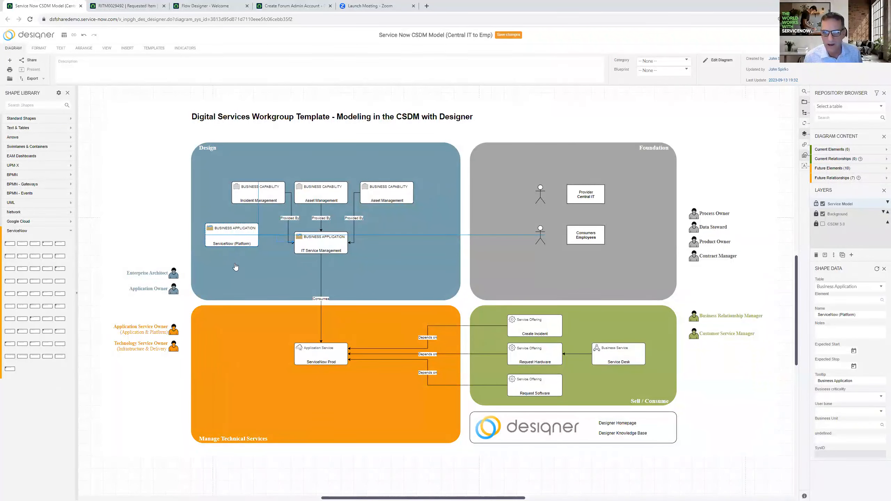
{"action": "left_click", "coordinate": [324, 244]}
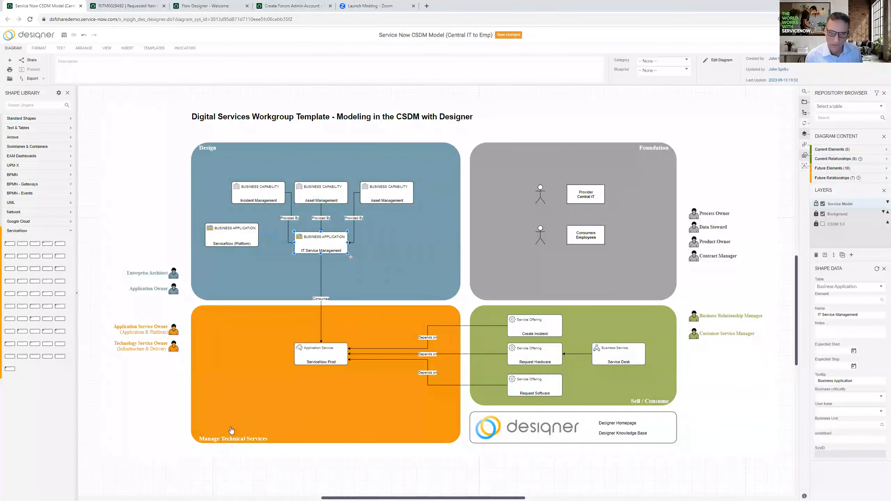
- Nudge the ServiceNow Prod application service and return it to its place directly below IT Service Management
{"action": "left_click", "coordinate": [311, 358]}
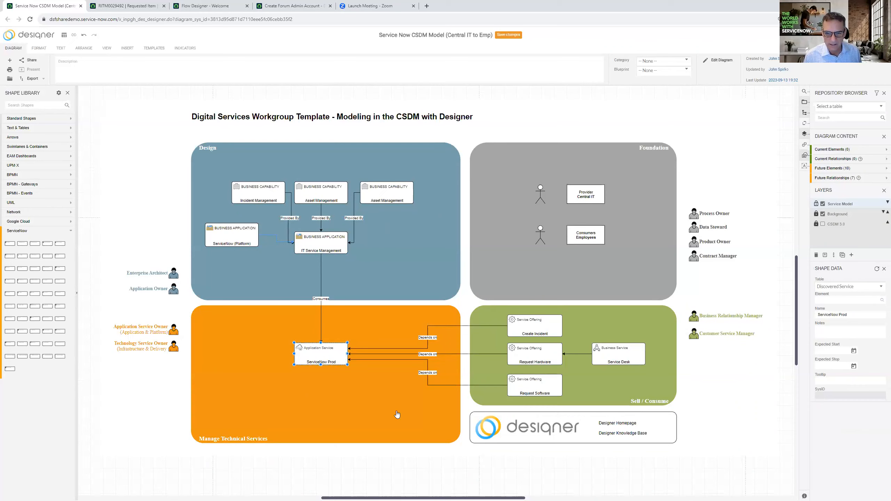
{"action": "mouse_move", "coordinate": [315, 350]}
{"action": "left_mouse_down"}
{"action": "mouse_move", "coordinate": [324, 340]}
{"action": "mouse_move", "coordinate": [318, 352]}
{"action": "left_mouse_up"}
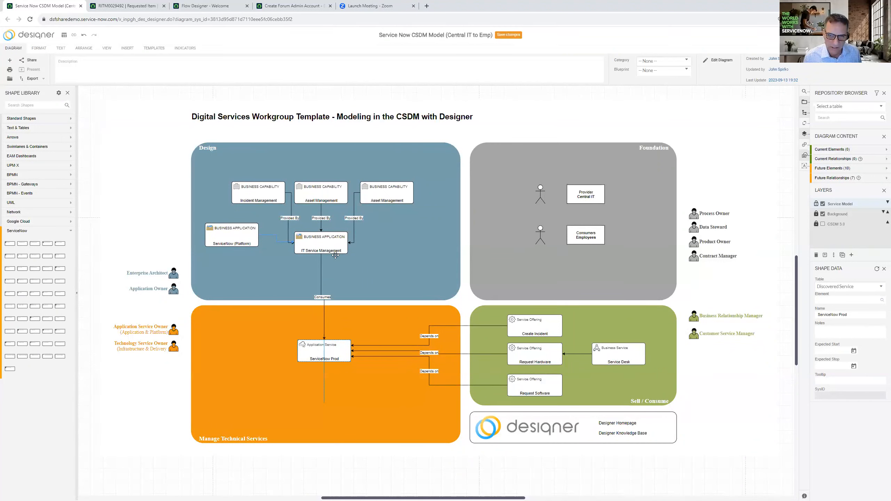
{"action": "left_click", "coordinate": [318, 360]}
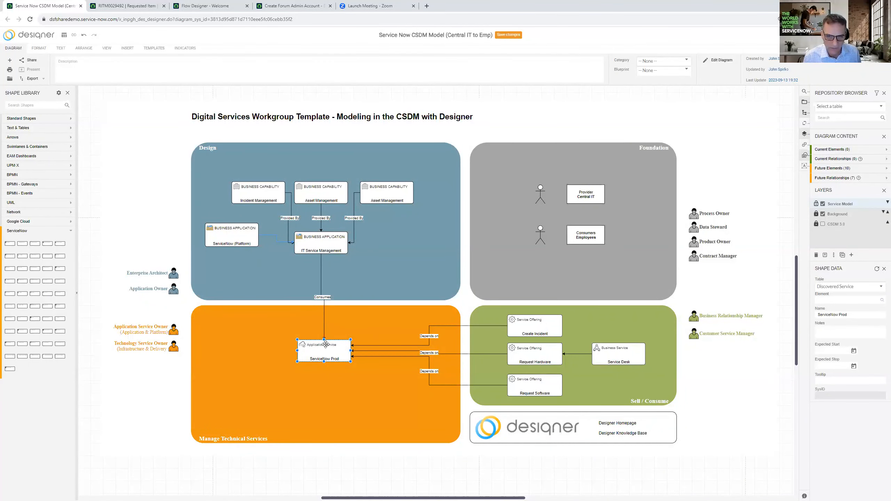
{"action": "left_click_drag", "start_coordinate": [324, 359], "coordinate": [321, 365]}
{"action": "key", "text": "Escape"}
{"action": "left_click", "coordinate": [309, 364]}
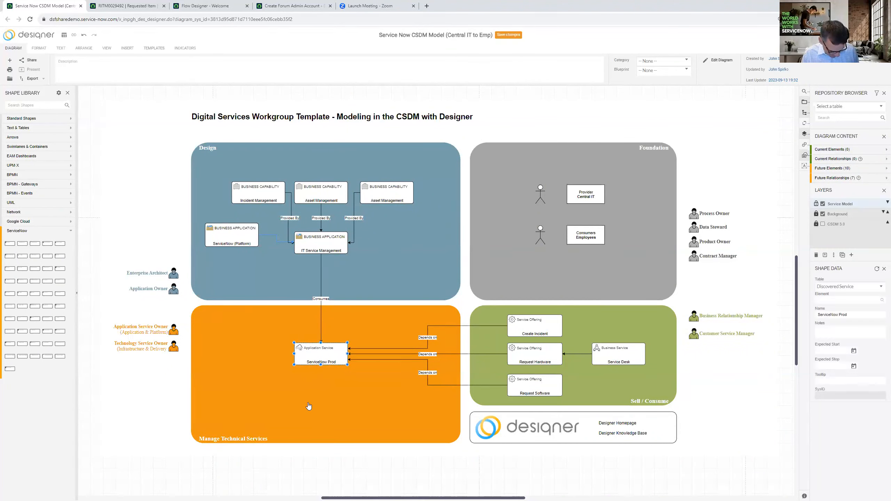
- Copy the ServiceNow Prod application service and paste it just below the original in the Manage Technical Services area
{"action": "right_click", "coordinate": [315, 354]}
{"action": "left_click", "coordinate": [328, 381]}
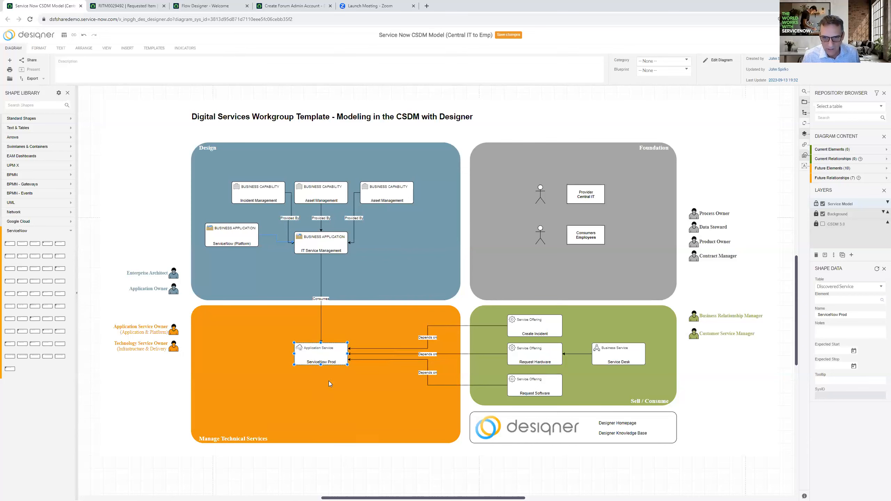
{"action": "right_click", "coordinate": [336, 400]}
{"action": "left_click", "coordinate": [346, 395]}
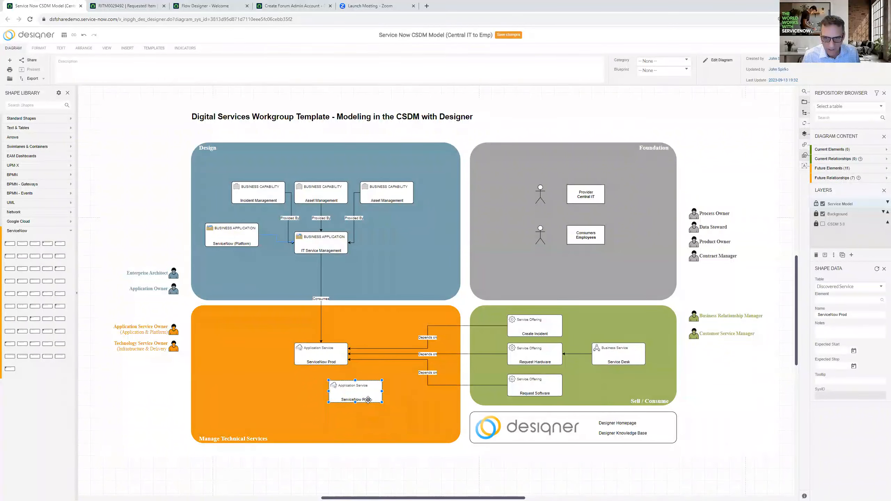
- Rename the pasted application service to ServiceNow Dev
{"action": "double_click", "coordinate": [368, 400]}
{"action": "left_click", "coordinate": [368, 400]}
{"action": "key", "text": "shift+Right"}
{"action": "key", "text": "shift+Right"}
{"action": "key", "text": "shift+Right"}
{"action": "type", "text": "Dev"}
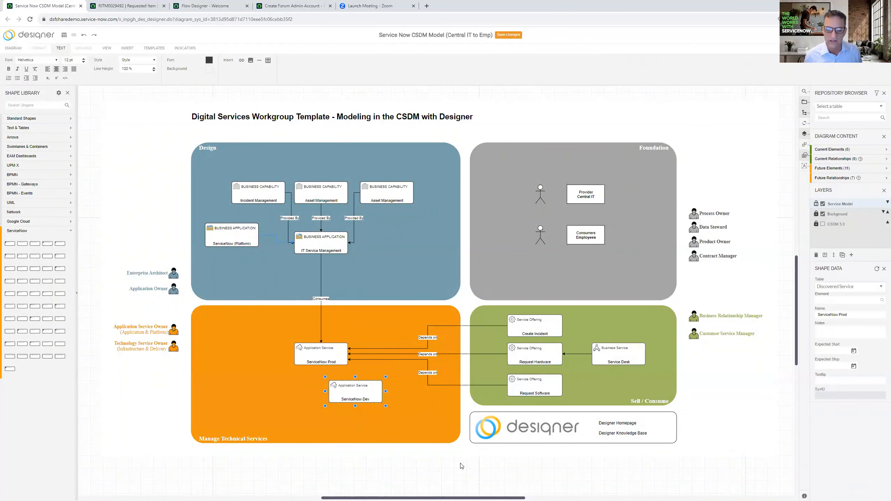
{"action": "left_click", "coordinate": [434, 432]}
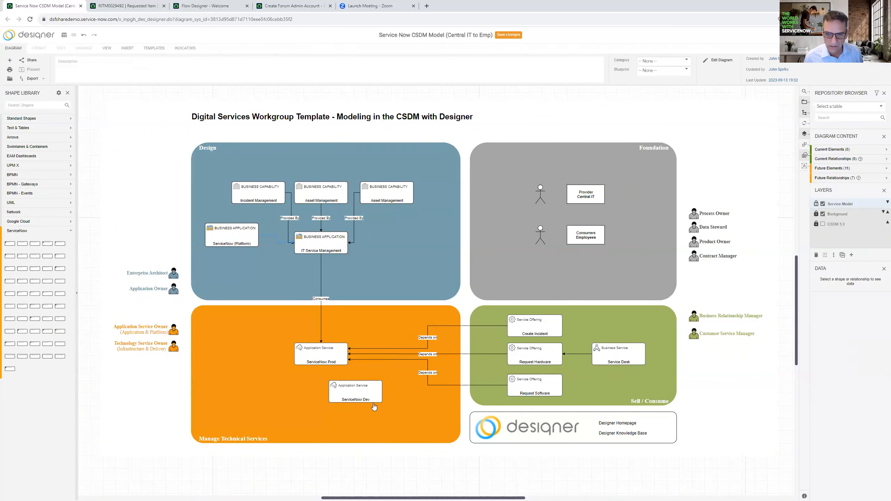
- Shift ServiceNow Prod slightly toward the service offerings and delete the ServiceNow Dev application service
{"action": "left_click", "coordinate": [323, 358]}
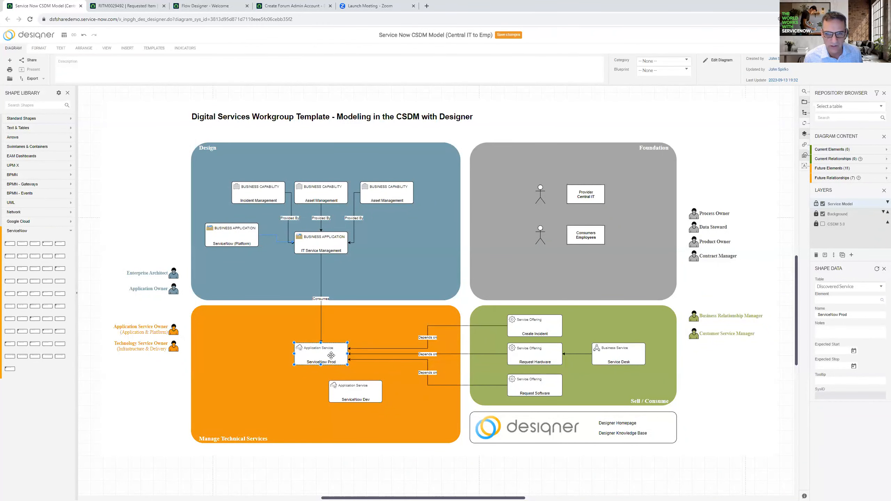
{"action": "left_click_drag", "start_coordinate": [332, 357], "coordinate": [349, 350]}
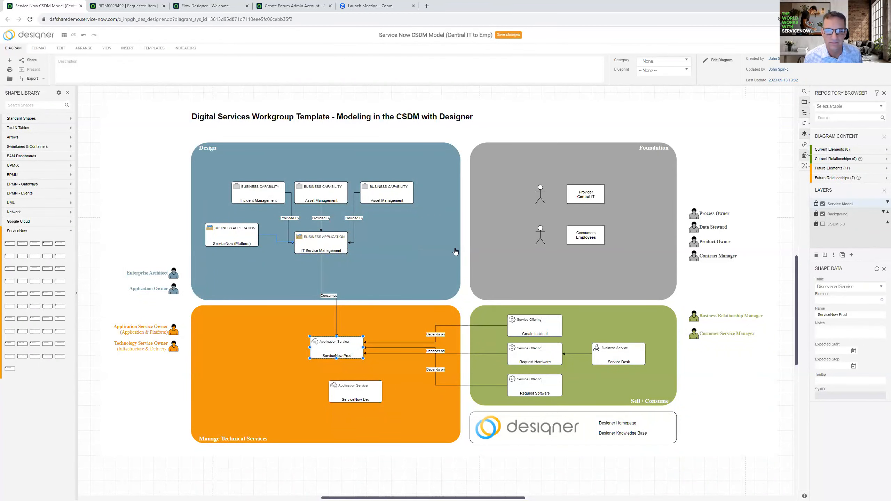
{"action": "left_click", "coordinate": [333, 394]}
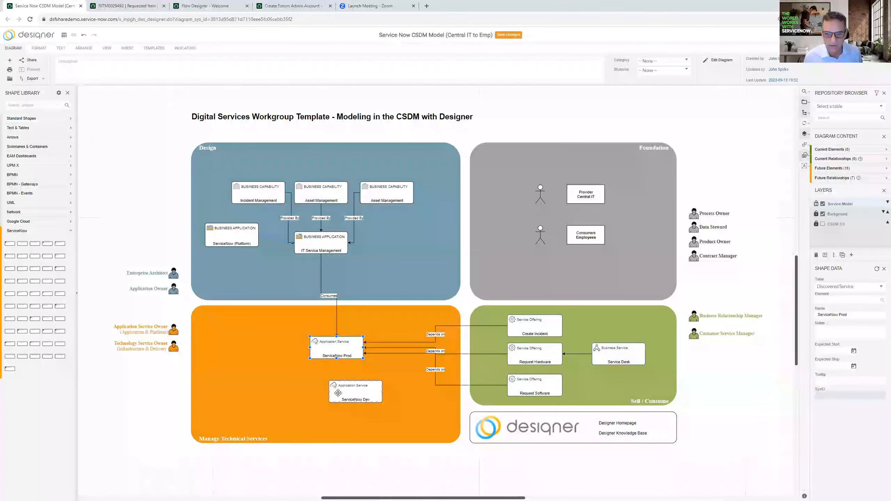
{"action": "key", "text": "Delete"}
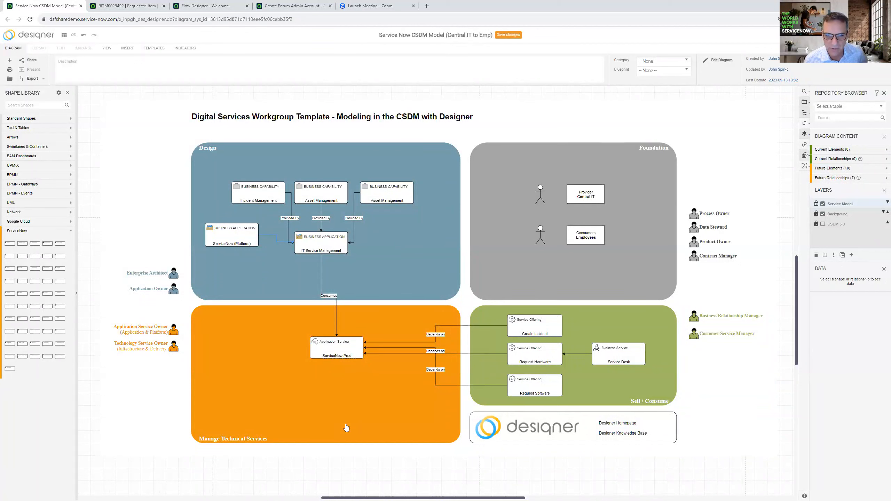
- Move ServiceNow (Platform) slightly lower in the Design area and reposition ServiceNow Prod closer to the service offerings
{"action": "left_click_drag", "start_coordinate": [234, 256], "coordinate": [234, 267]}
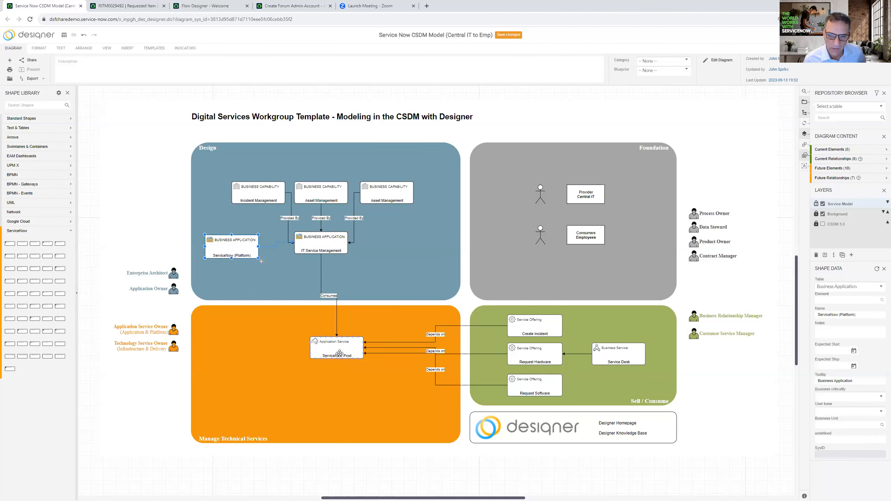
{"action": "mouse_move", "coordinate": [339, 353]}
{"action": "left_mouse_down"}
{"action": "mouse_move", "coordinate": [329, 349]}
{"action": "mouse_move", "coordinate": [332, 356]}
{"action": "left_mouse_up"}
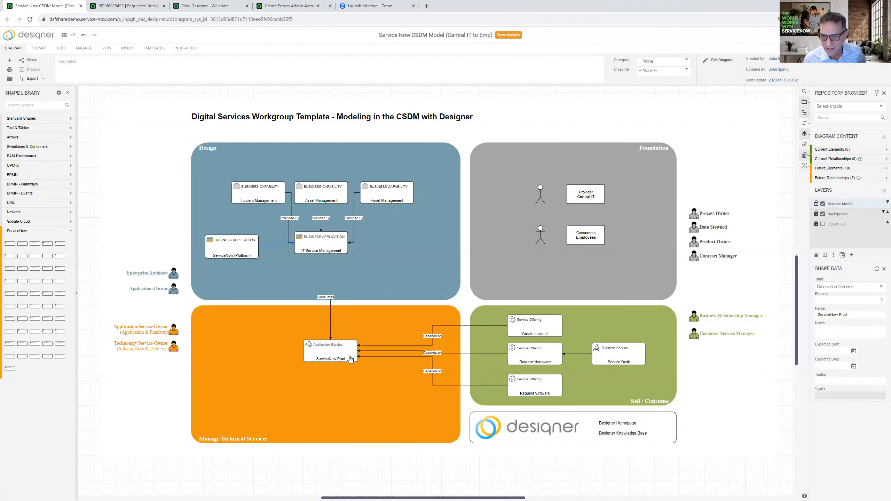
- Review the Create Incident and Request Software service offerings and the Service Desk business service
{"action": "left_click", "coordinate": [540, 325]}
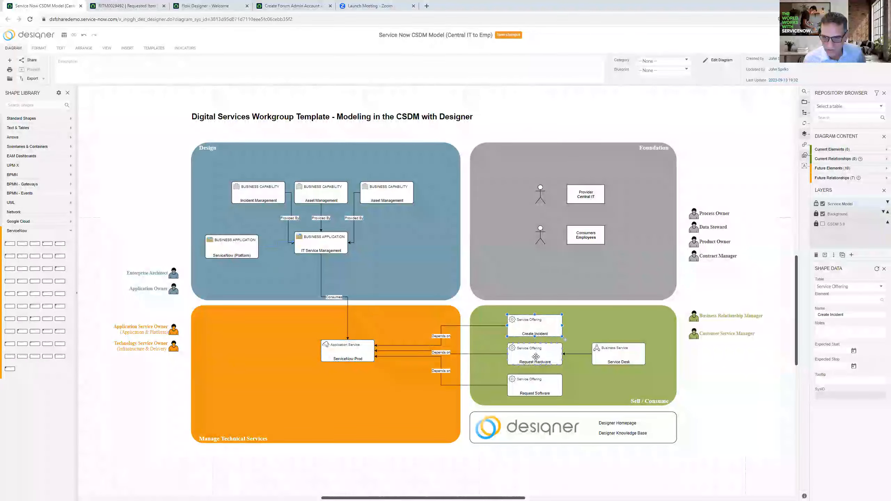
{"action": "left_click", "coordinate": [533, 387]}
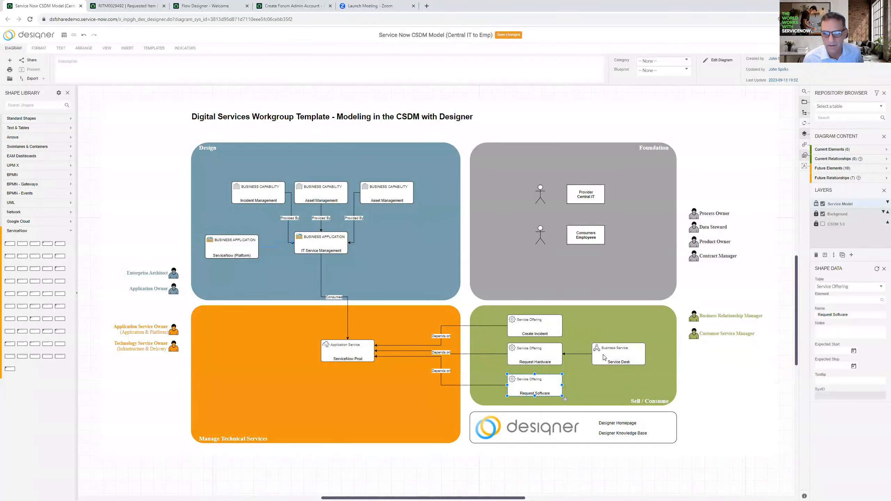
{"action": "left_click", "coordinate": [616, 369]}
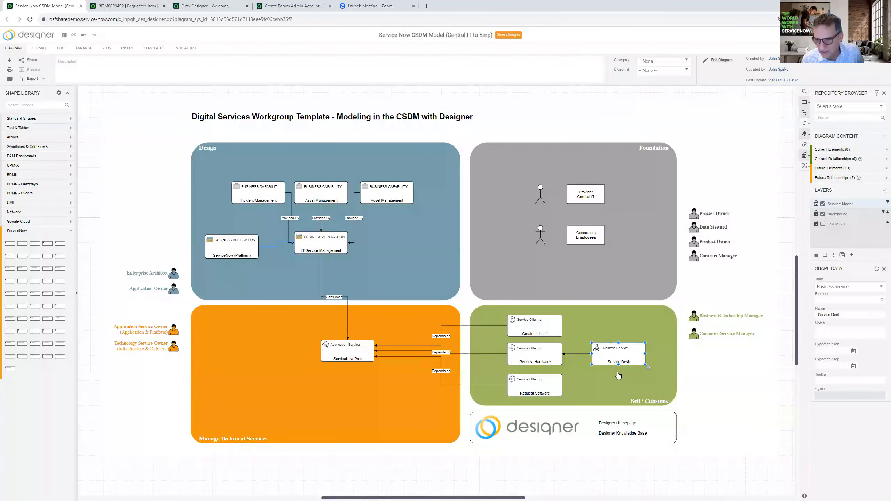
{"action": "left_click", "coordinate": [708, 395]}
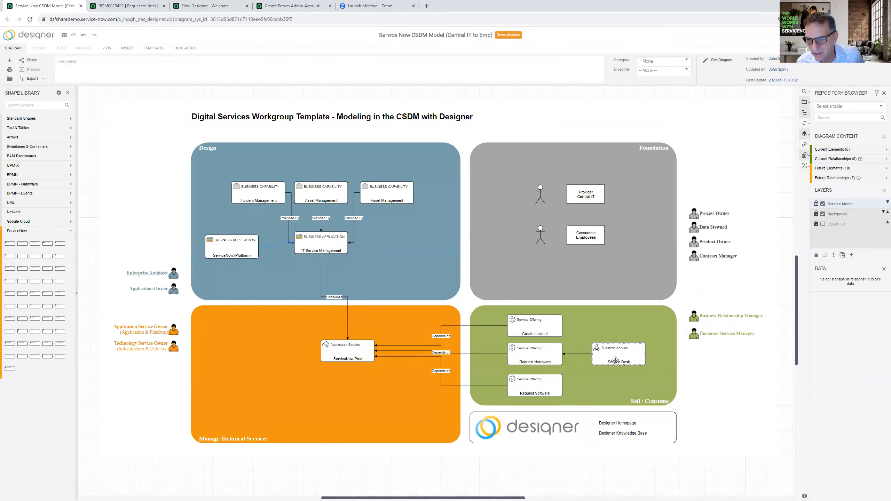
- Move the Create Incident service offering slightly higher in the Sell / Consume area and save the diagram changes
{"action": "left_click", "coordinate": [537, 313]}
{"action": "left_click_drag", "start_coordinate": [537, 314], "coordinate": [523, 326]}
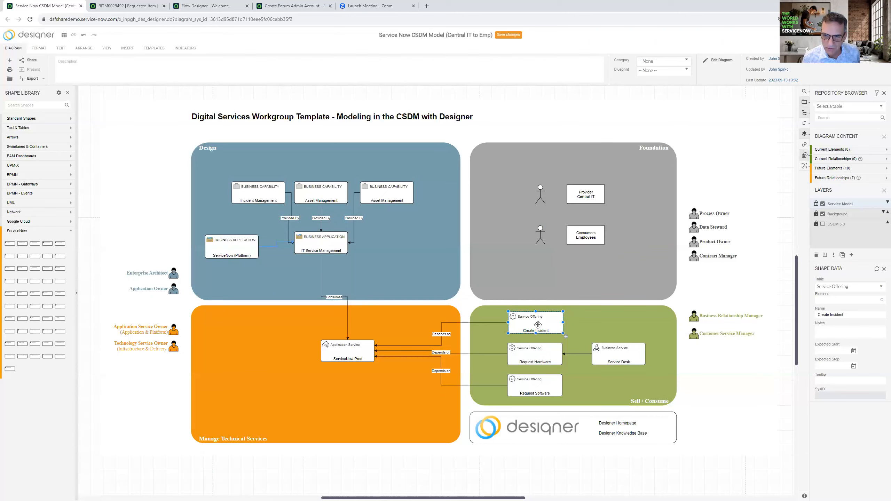
{"action": "left_click_drag", "start_coordinate": [539, 328], "coordinate": [536, 328]}
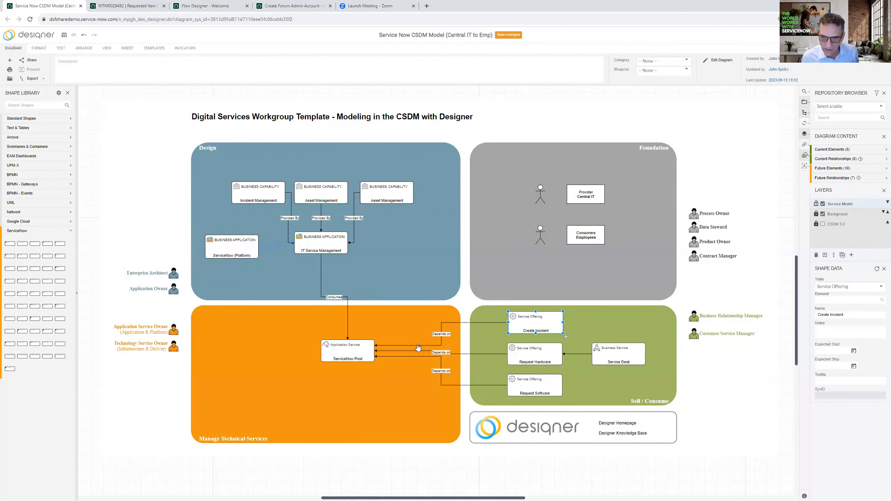
{"action": "left_click", "coordinate": [357, 351]}
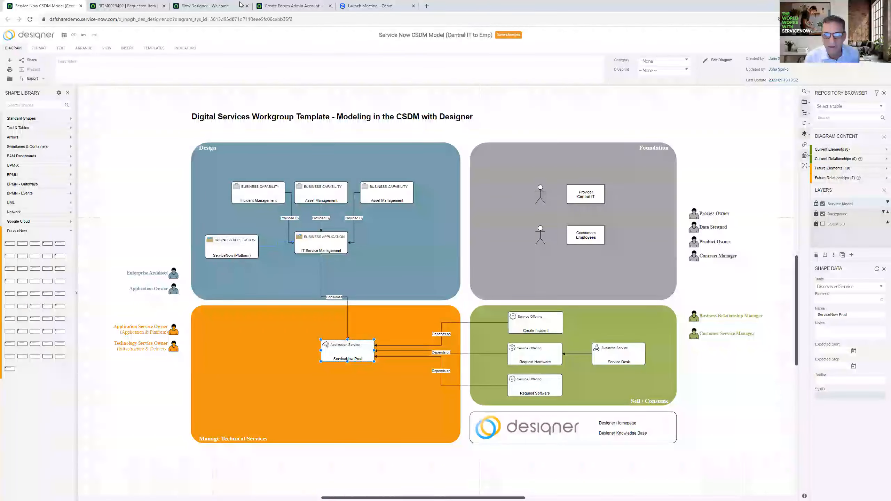
{"action": "left_click", "coordinate": [506, 36]}
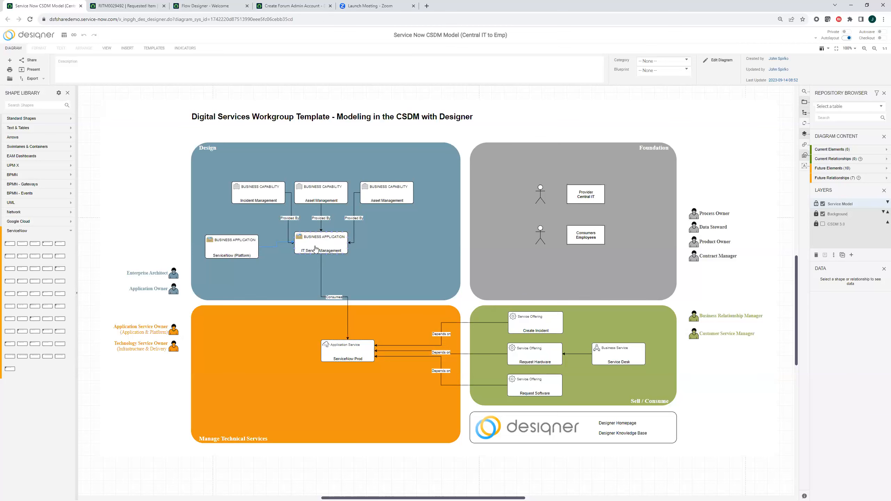
- Shift IT Service Management slightly away from ServiceNow (Platform) and connect the two with an Interfaced by relationship
{"action": "left_click_drag", "start_coordinate": [316, 242], "coordinate": [318, 246]}
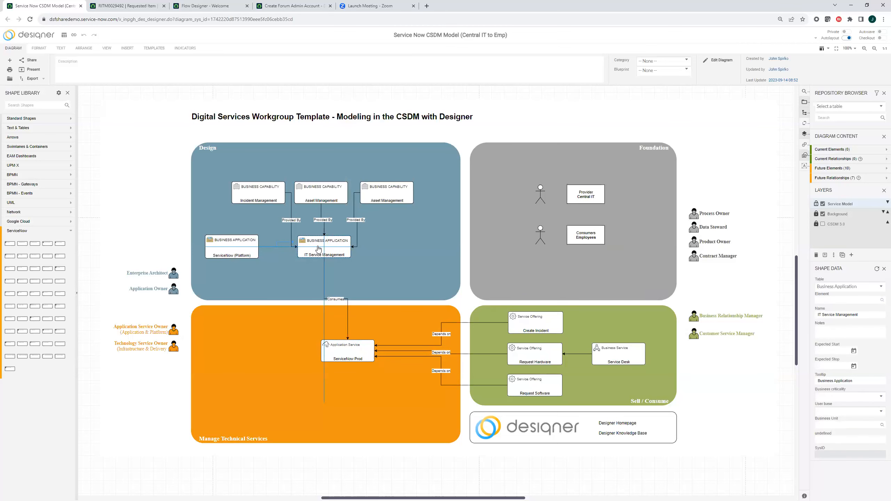
{"action": "left_click_drag", "start_coordinate": [319, 247], "coordinate": [319, 245]}
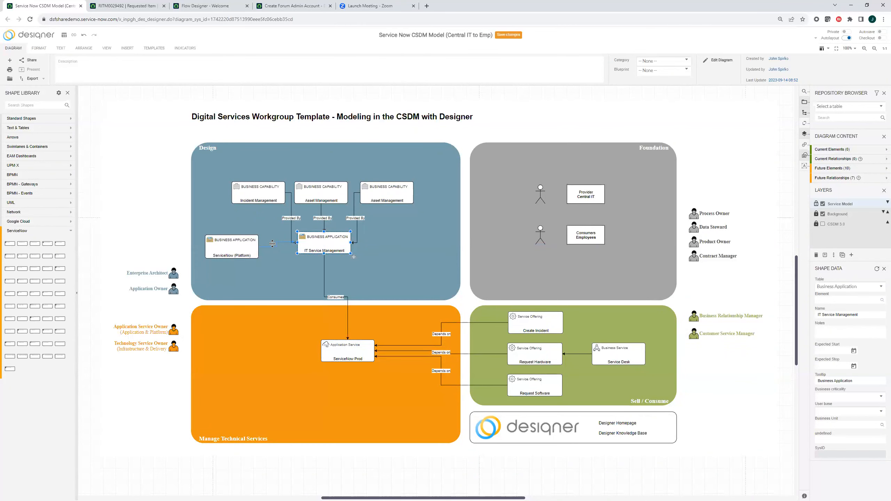
{"action": "left_click_drag", "start_coordinate": [295, 241], "coordinate": [297, 242]}
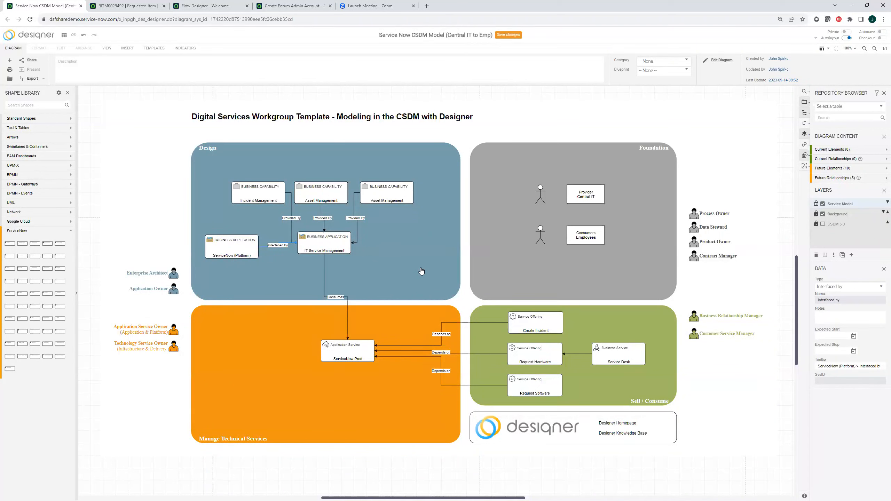
- Review the IT Service Management and ServiceNow (Platform) business applications in the Design area
{"action": "left_click", "coordinate": [328, 241]}
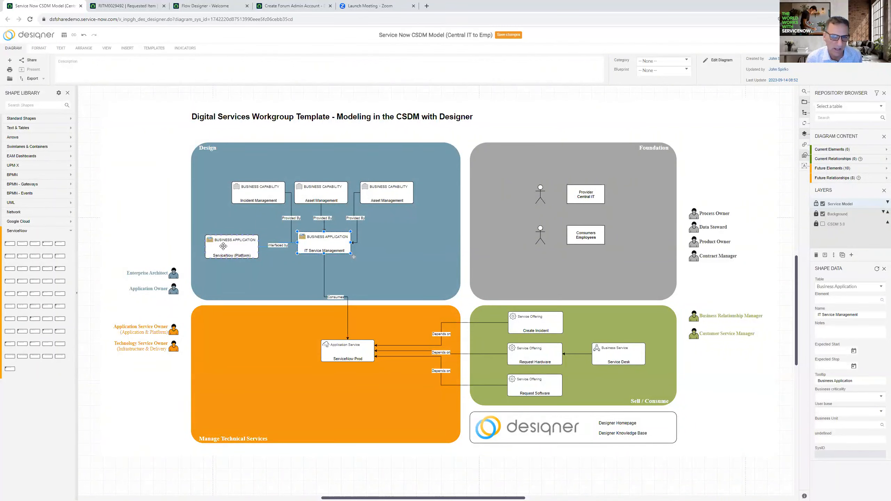
{"action": "left_click", "coordinate": [236, 246]}
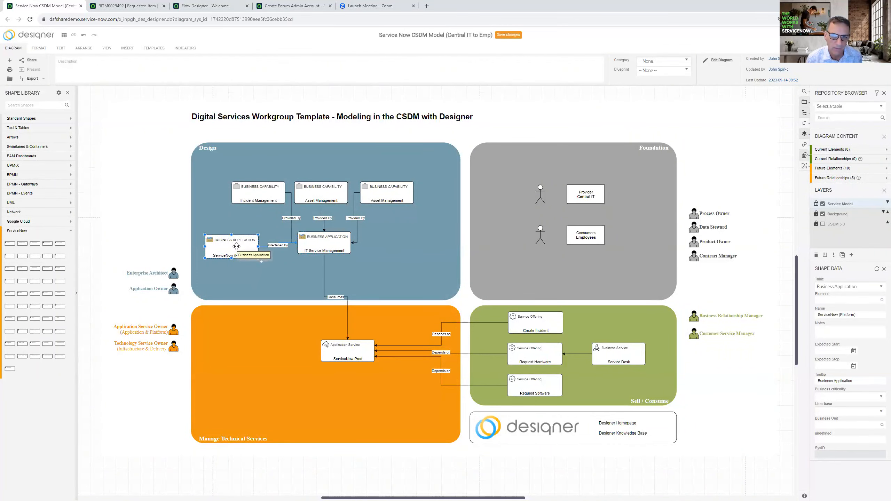
{"action": "key", "text": "Tab"}
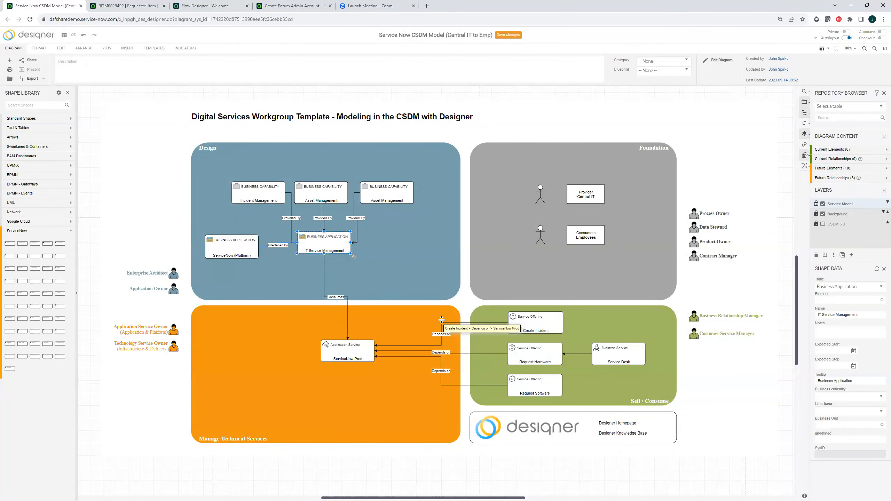
{"action": "left_click", "coordinate": [400, 283]}
{"action": "left_click", "coordinate": [328, 241]}
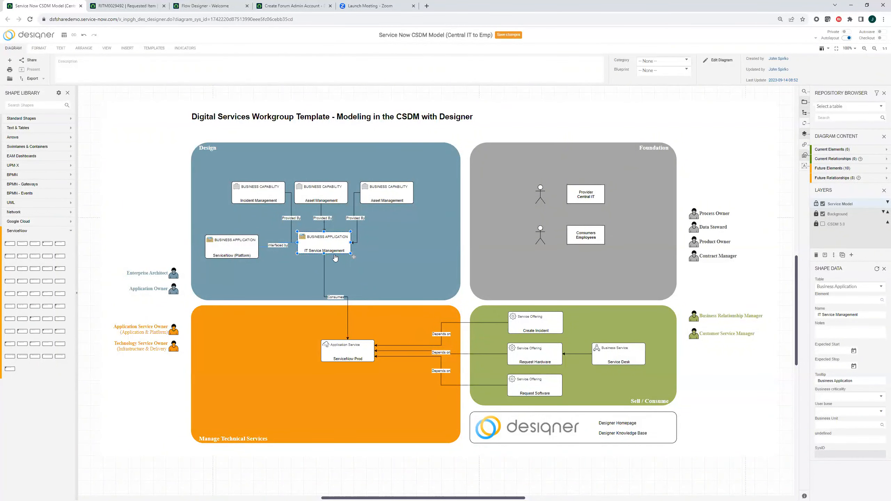
{"action": "left_click", "coordinate": [368, 292]}
- Copy the IT Service Management business application and place the copy beside it, below the last Asset Management capability
{"action": "right_click", "coordinate": [317, 245]}
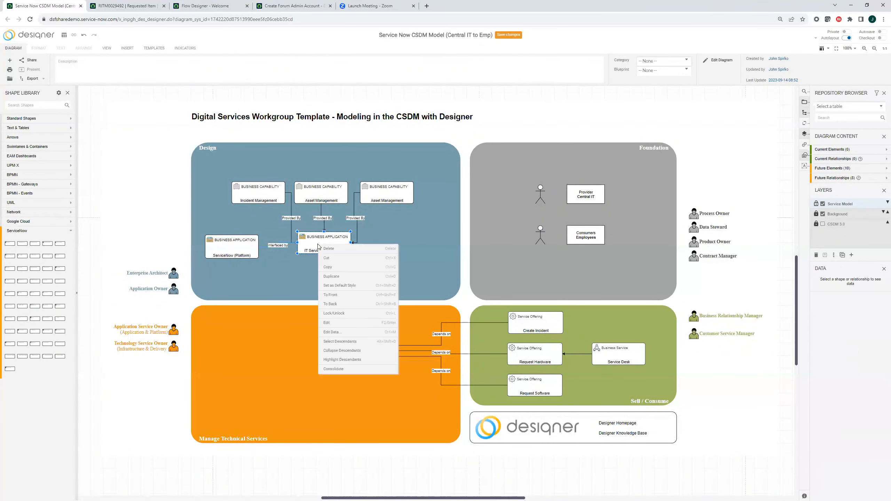
{"action": "left_click", "coordinate": [330, 267]}
{"action": "left_click", "coordinate": [345, 277]}
{"action": "right_click", "coordinate": [396, 277]}
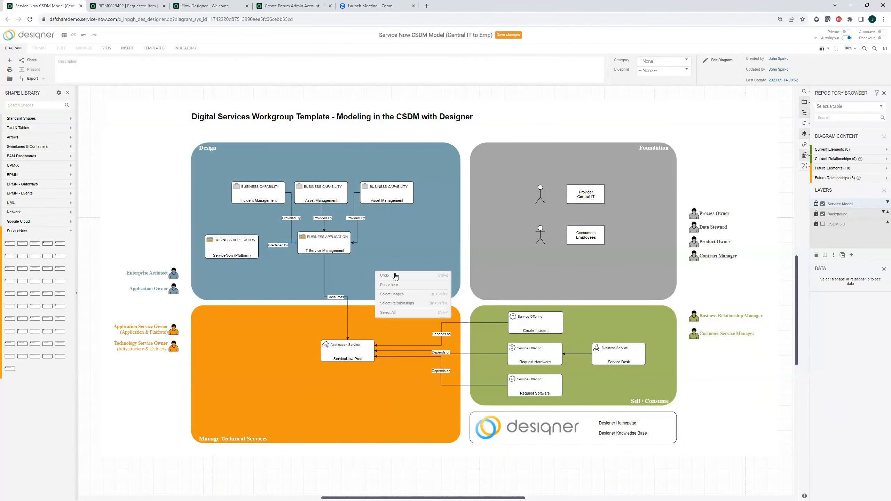
{"action": "left_click", "coordinate": [392, 284]}
{"action": "left_click_drag", "start_coordinate": [393, 284], "coordinate": [392, 251]}
- Rename the copied business application to Drone Permits and position it roughly level with IT Service Management
{"action": "double_click", "coordinate": [392, 250]}
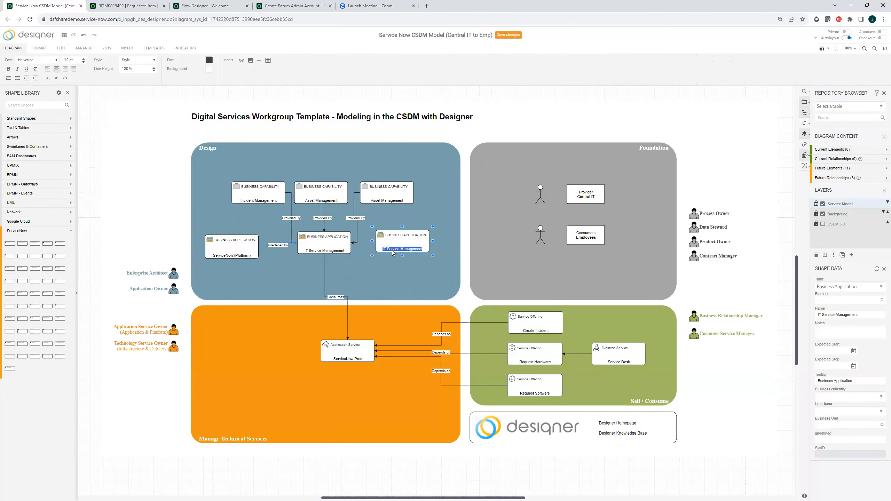
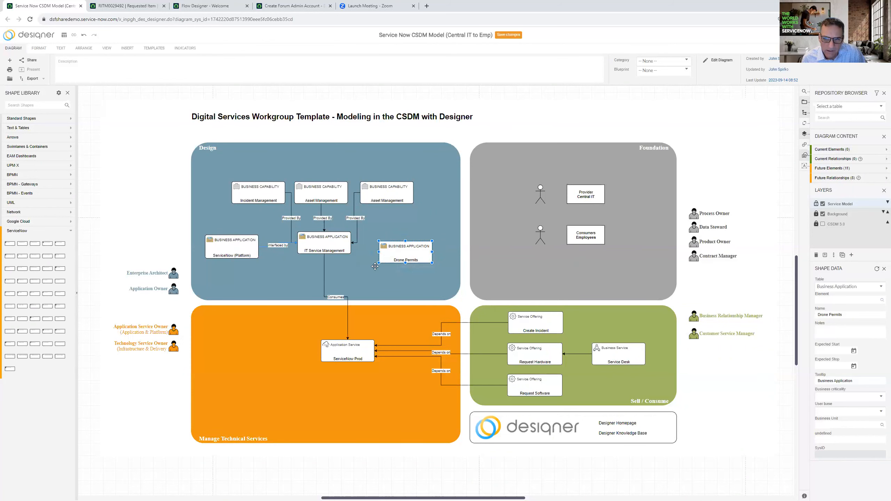
{"action": "mouse_move", "coordinate": [400, 262]}
{"action": "left_mouse_down"}
{"action": "mouse_move", "coordinate": [403, 241]}
{"action": "mouse_move", "coordinate": [406, 250]}
{"action": "left_mouse_up"}
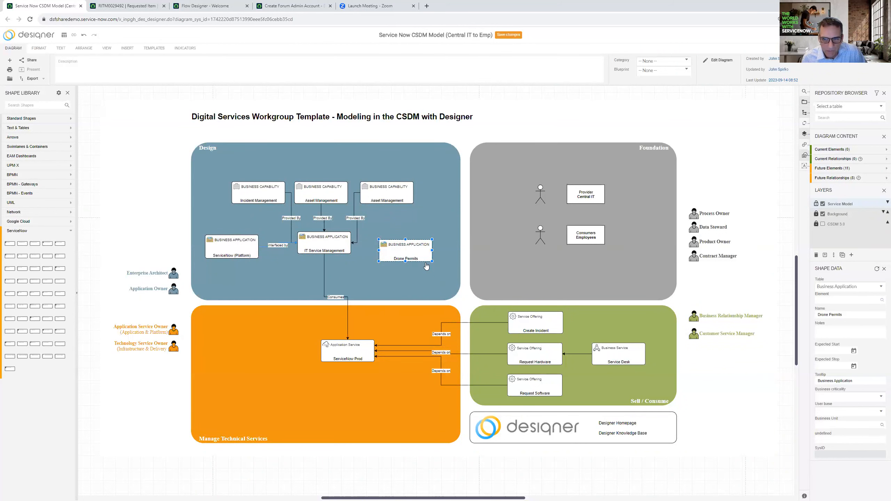
{"action": "left_click_drag", "start_coordinate": [421, 249], "coordinate": [421, 254]}
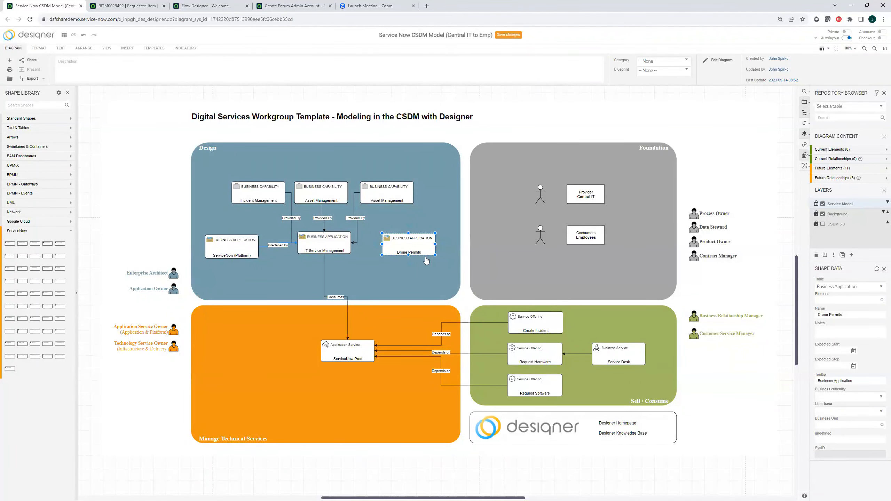
- Hide the Background layer and connect ServiceNow (Platform) to Drone Permits with an Interfaced by relationship
{"action": "left_click", "coordinate": [224, 247]}
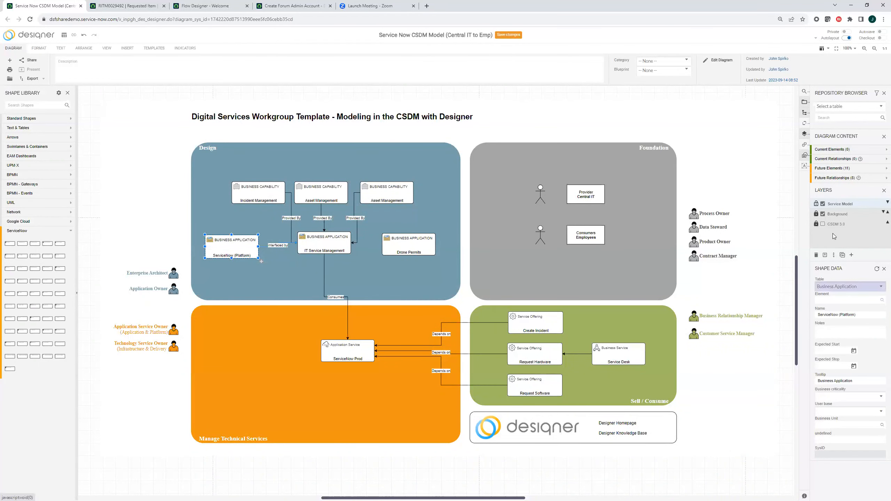
{"action": "left_click", "coordinate": [823, 214]}
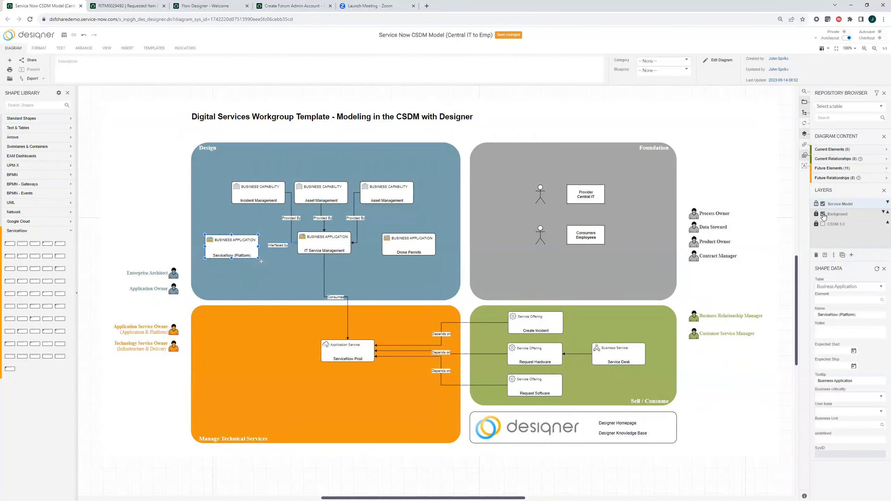
{"action": "left_click_drag", "start_coordinate": [231, 266], "coordinate": [408, 230]}
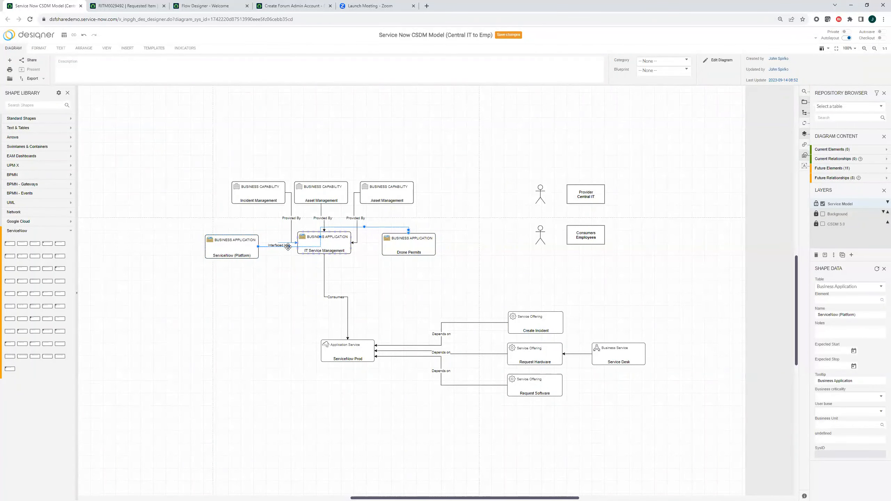
{"action": "left_click", "coordinate": [291, 260]}
{"action": "left_click", "coordinate": [287, 247]}
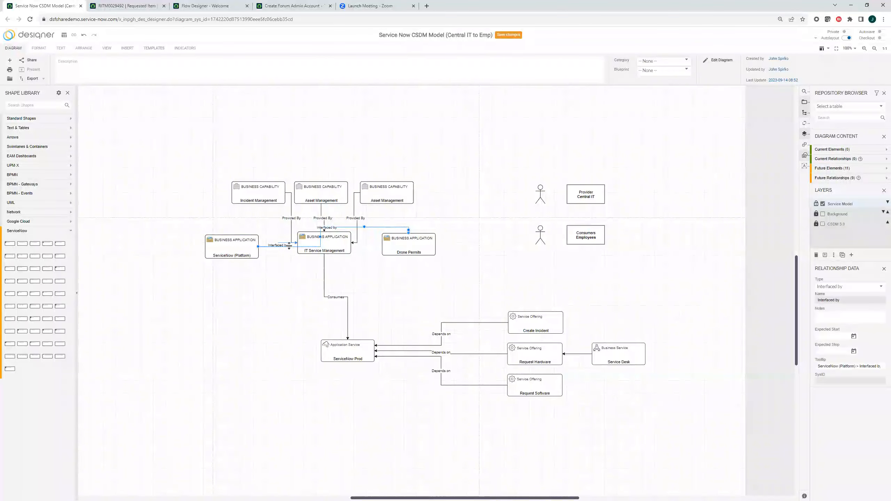
- Route the ServiceNow (Platform) to Drone Permits connector above IT Service Management and show the Background layer again
{"action": "left_click_drag", "start_coordinate": [288, 246], "coordinate": [288, 228]}
{"action": "left_click", "coordinate": [283, 293]}
{"action": "left_click", "coordinate": [236, 247]}
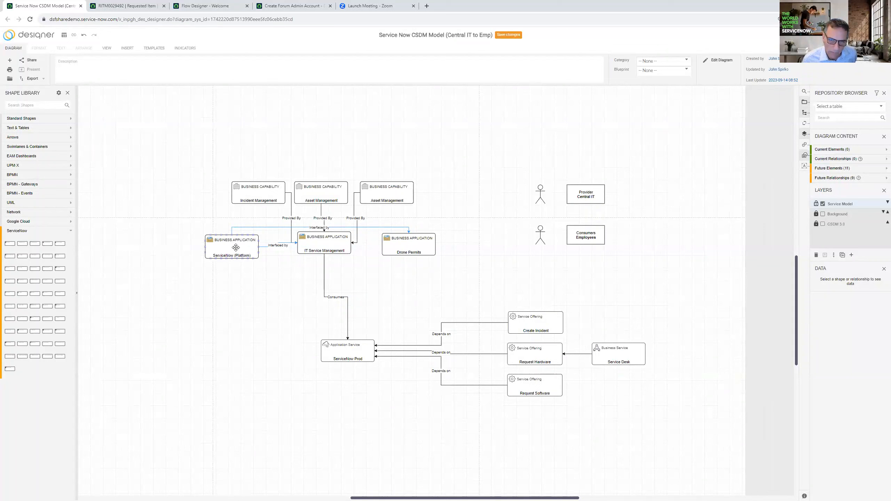
{"action": "mouse_move", "coordinate": [235, 247]}
{"action": "left_mouse_down"}
{"action": "mouse_move", "coordinate": [237, 257]}
{"action": "mouse_move", "coordinate": [236, 247]}
{"action": "left_mouse_up"}
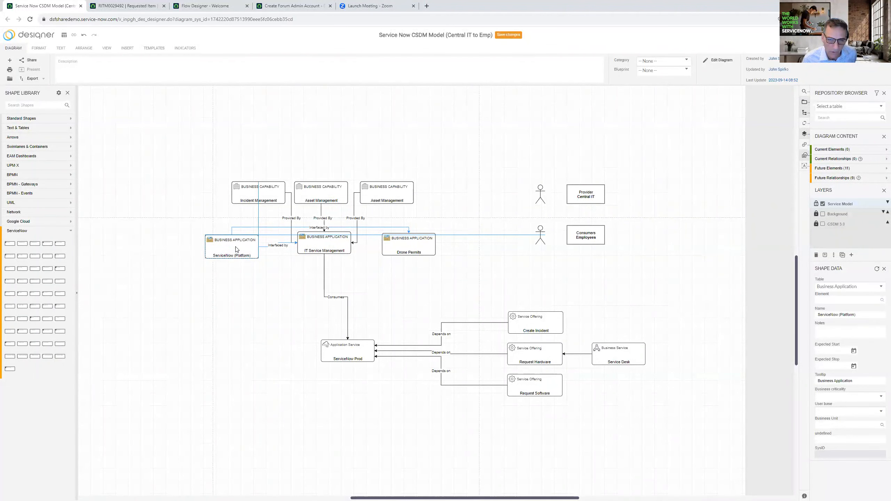
{"action": "left_click_drag", "start_coordinate": [235, 247], "coordinate": [236, 248]}
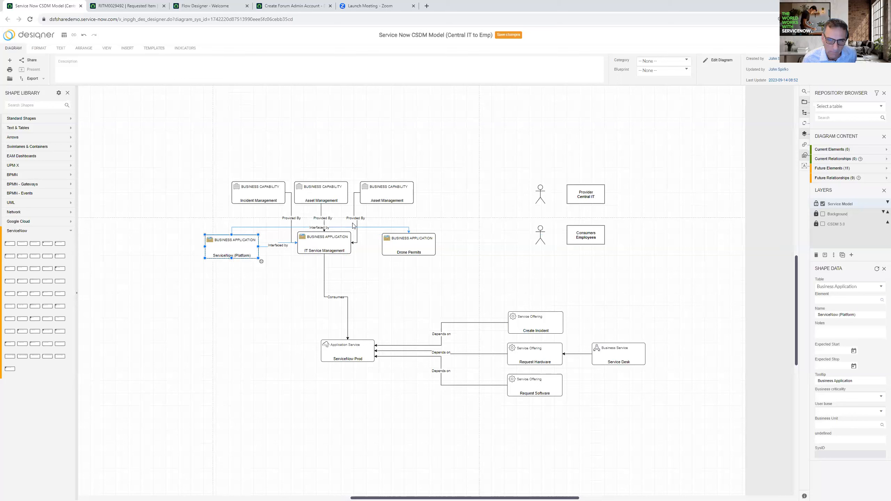
{"action": "left_click", "coordinate": [367, 227]}
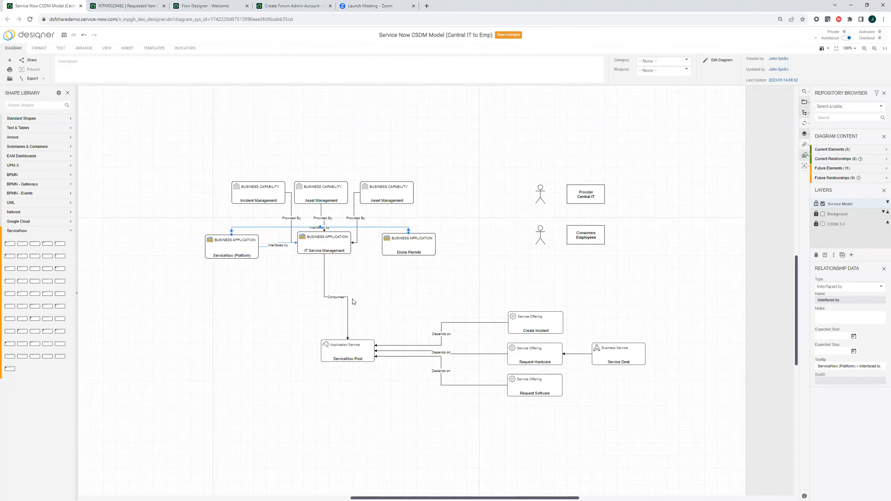
{"action": "left_click", "coordinate": [275, 296]}
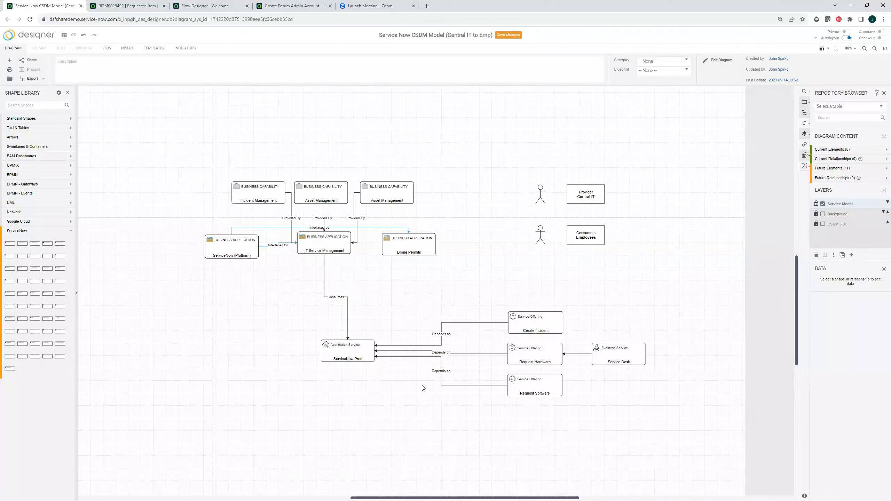
{"action": "left_click", "coordinate": [823, 215]}
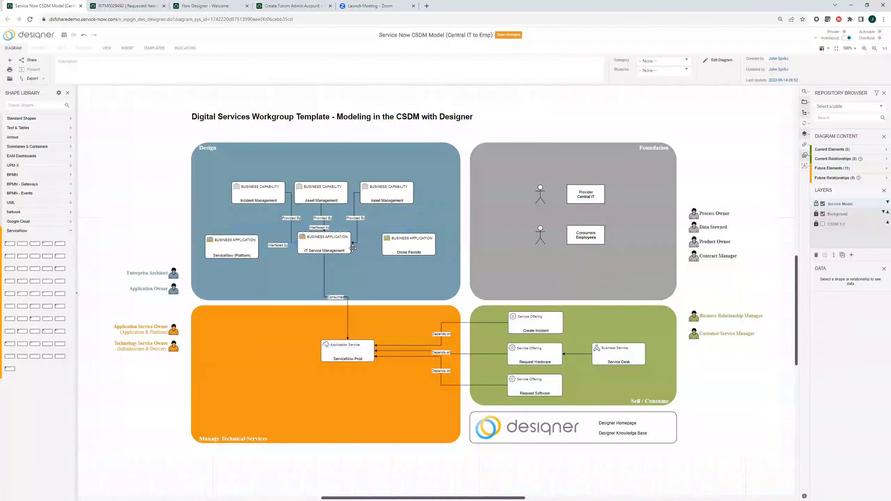
- Examine the ServiceNow (Platform), IT Service Management and Drone Permits business applications in the Design area
{"action": "left_click", "coordinate": [227, 246]}
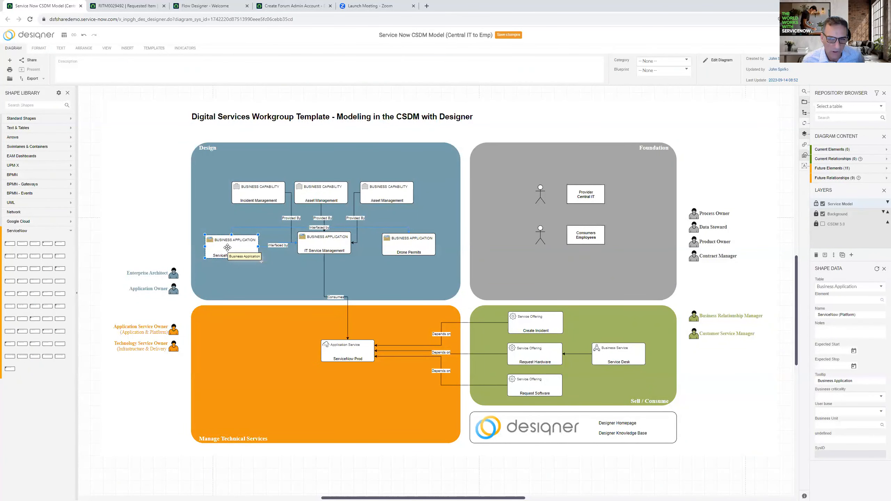
{"action": "left_click", "coordinate": [324, 242]}
{"action": "left_click", "coordinate": [412, 245]}
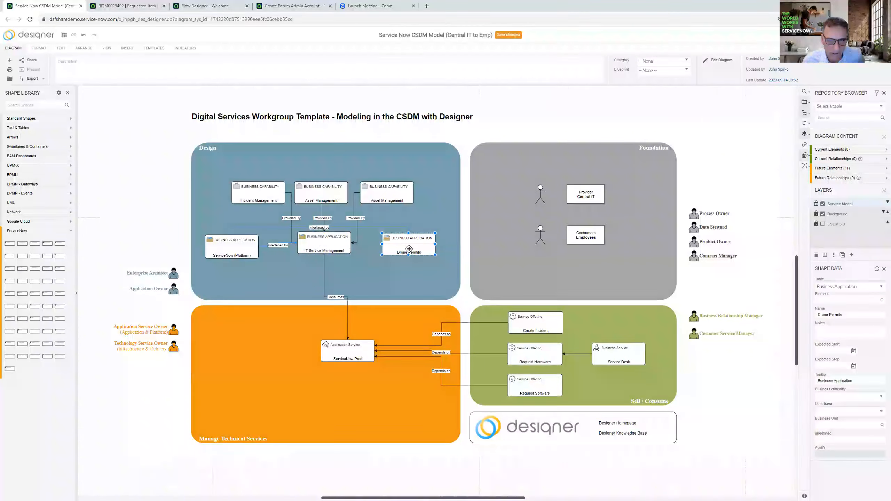
{"action": "left_click", "coordinate": [328, 244]}
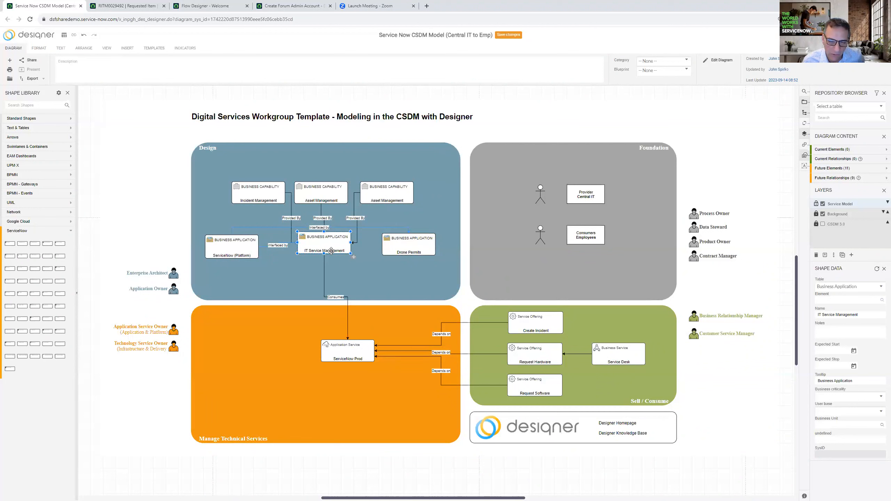
{"action": "left_click", "coordinate": [412, 242]}
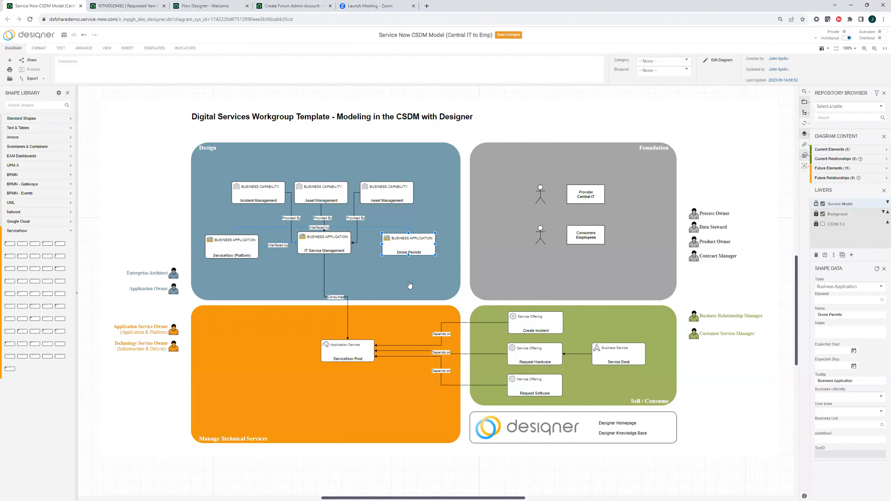
- Nudge IT Service Management slightly down and shift the ServiceNow Prod application service slightly right and up
{"action": "mouse_move", "coordinate": [321, 242]}
{"action": "left_mouse_down"}
{"action": "mouse_move", "coordinate": [326, 248]}
{"action": "mouse_move", "coordinate": [314, 249]}
{"action": "left_mouse_up"}
{"action": "left_click", "coordinate": [360, 345]}
{"action": "left_click_drag", "start_coordinate": [360, 345], "coordinate": [357, 356]}
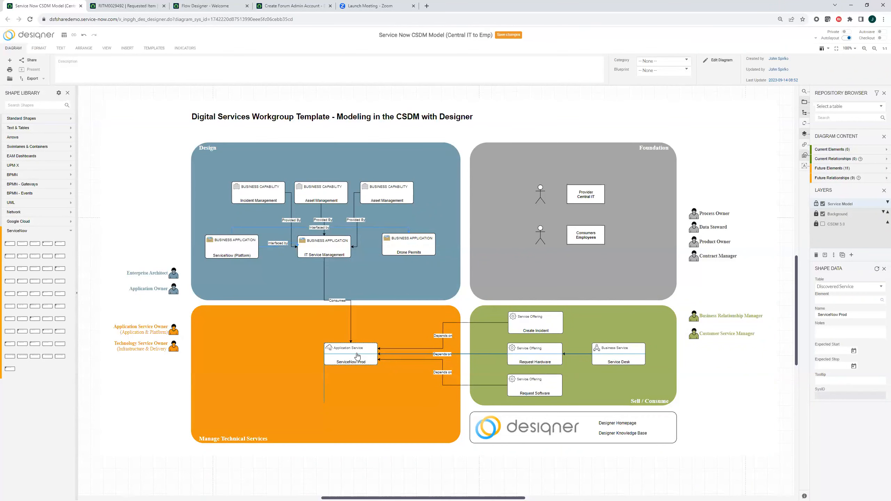
{"action": "left_click", "coordinate": [350, 358]}
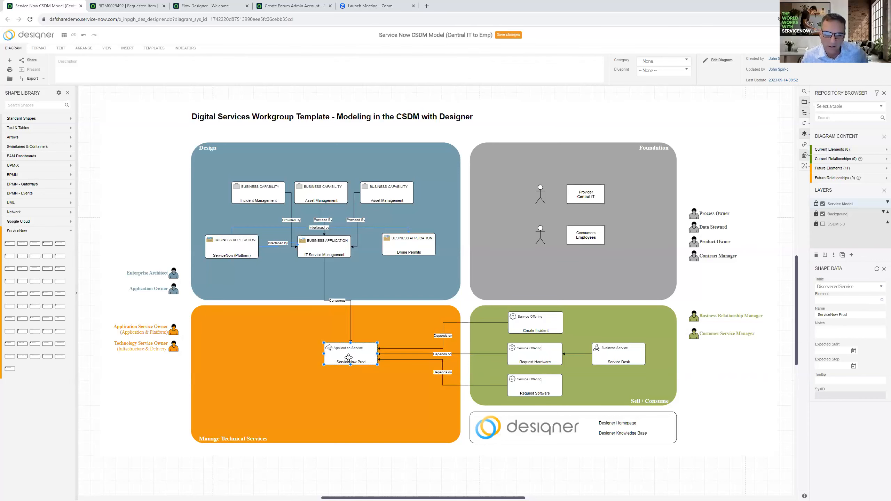
{"action": "left_click_drag", "start_coordinate": [348, 357], "coordinate": [348, 351]}
{"action": "left_click_drag", "start_coordinate": [322, 256], "coordinate": [321, 252]}
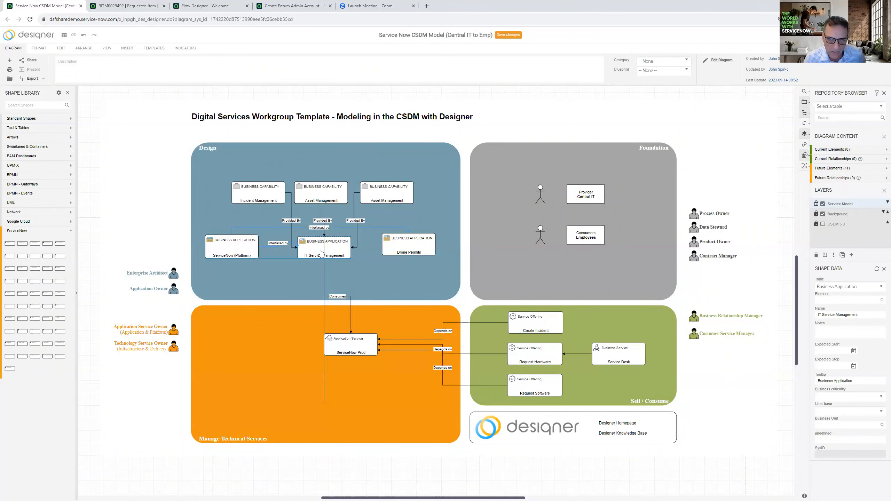
{"action": "left_click_drag", "start_coordinate": [321, 252], "coordinate": [321, 252]}
- Compare how ServiceNow (Platform) relates to IT Service Management and Drone Permits, and open the list of saved diagrams
{"action": "left_click", "coordinate": [242, 246]}
{"action": "left_click", "coordinate": [326, 246]}
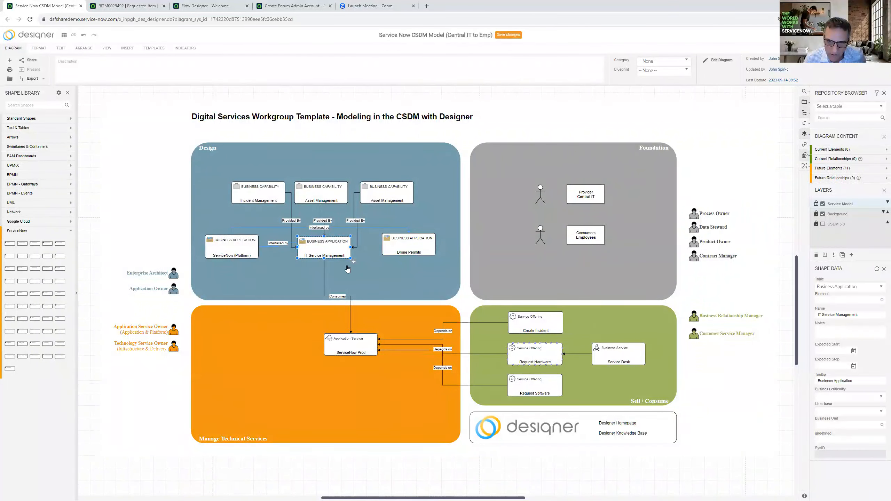
{"action": "left_click", "coordinate": [403, 249]}
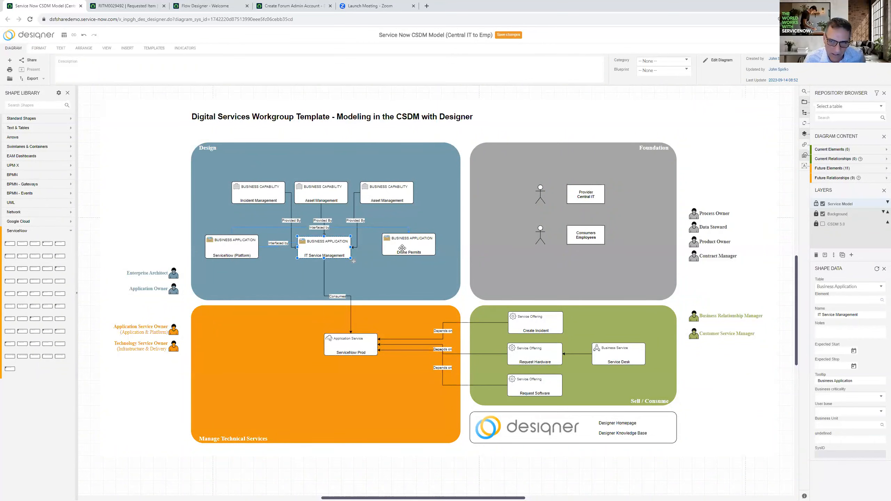
{"action": "left_click", "coordinate": [324, 248]}
{"action": "left_click", "coordinate": [243, 247]}
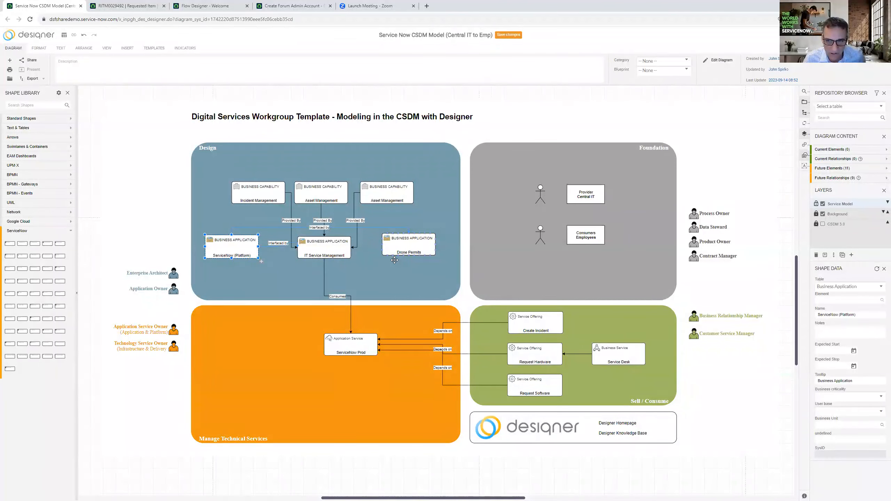
{"action": "left_click", "coordinate": [413, 242]}
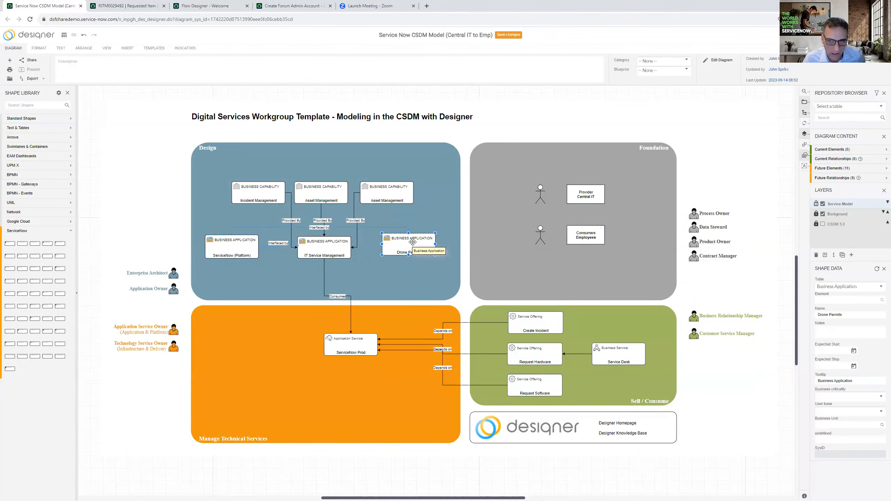
{"action": "left_click", "coordinate": [332, 245]}
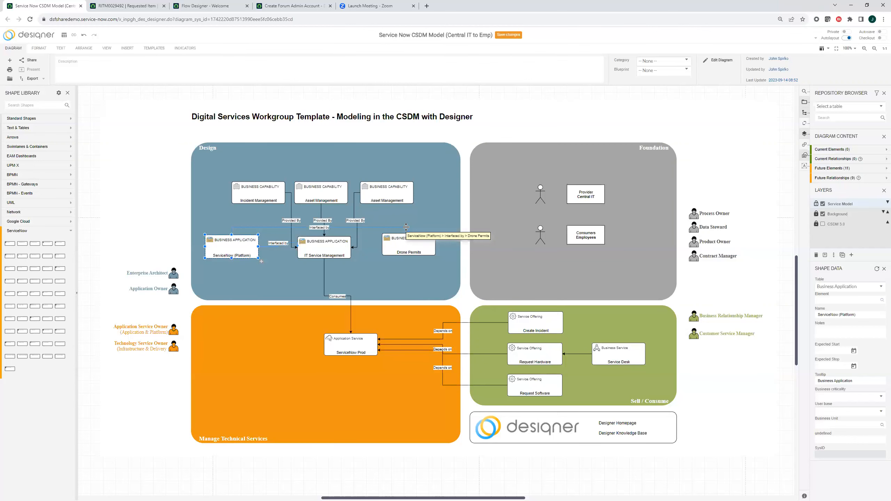
{"action": "left_click", "coordinate": [332, 246]}
{"action": "left_click", "coordinate": [249, 244]}
{"action": "left_click", "coordinate": [408, 247]}
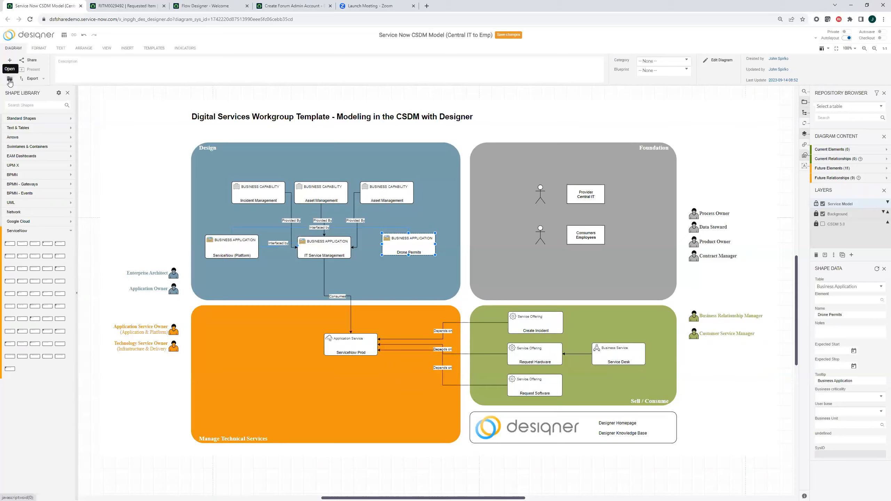
{"action": "left_click", "coordinate": [9, 80]}
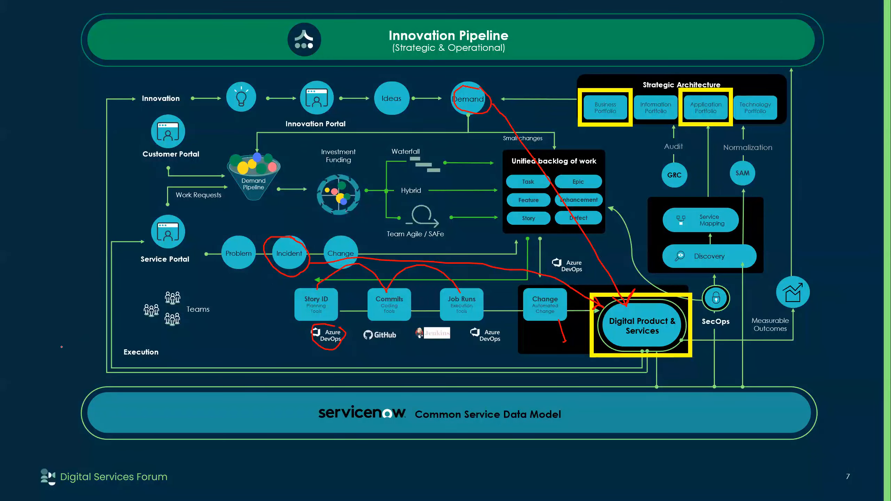
{"action": "key", "text": "Right"}
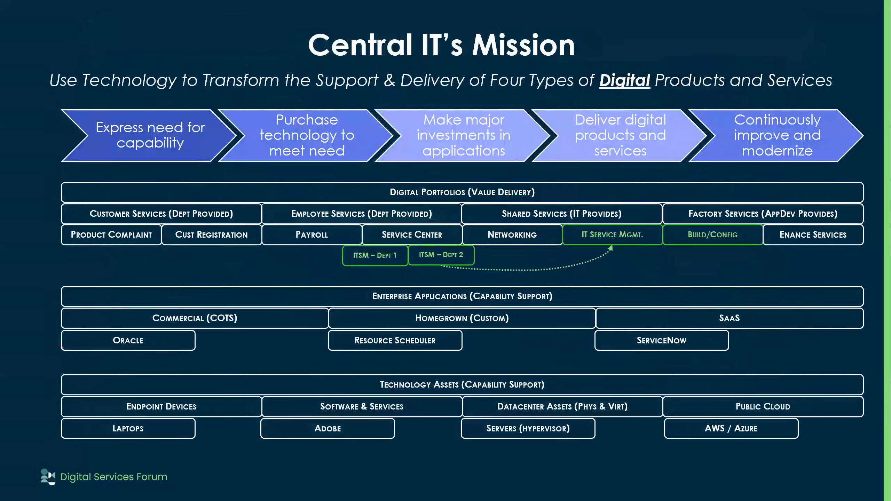
{"action": "key", "text": "Right"}
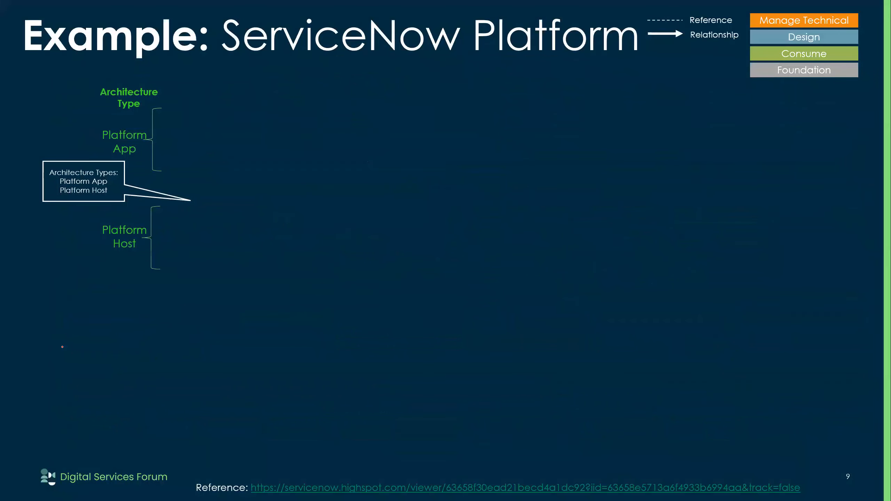
{"action": "key", "text": "Left"}
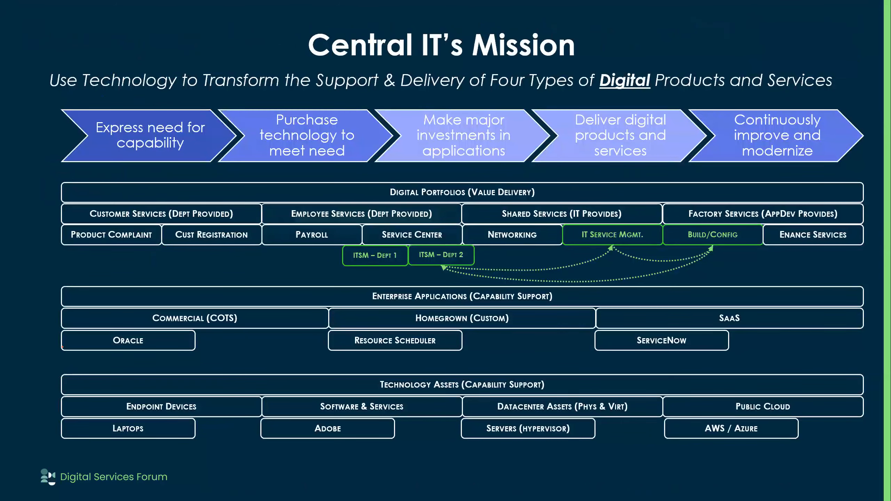
{"action": "key", "text": "Left"}
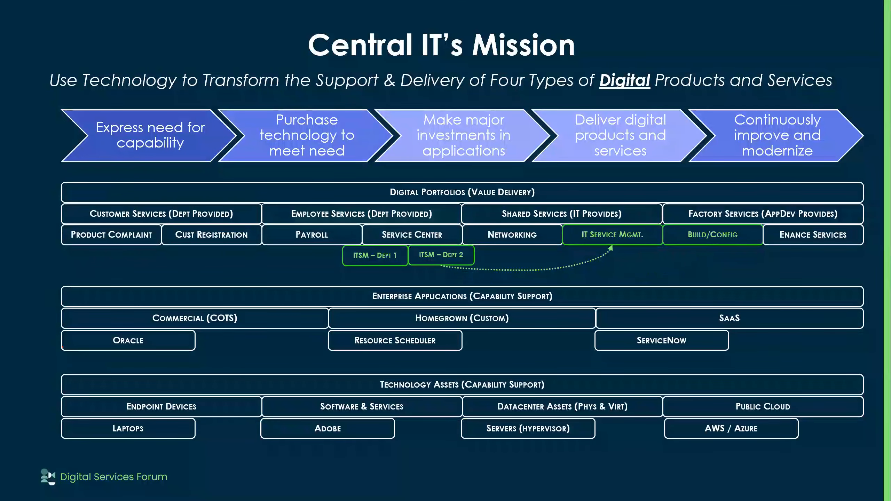
{"action": "key", "text": "Left"}
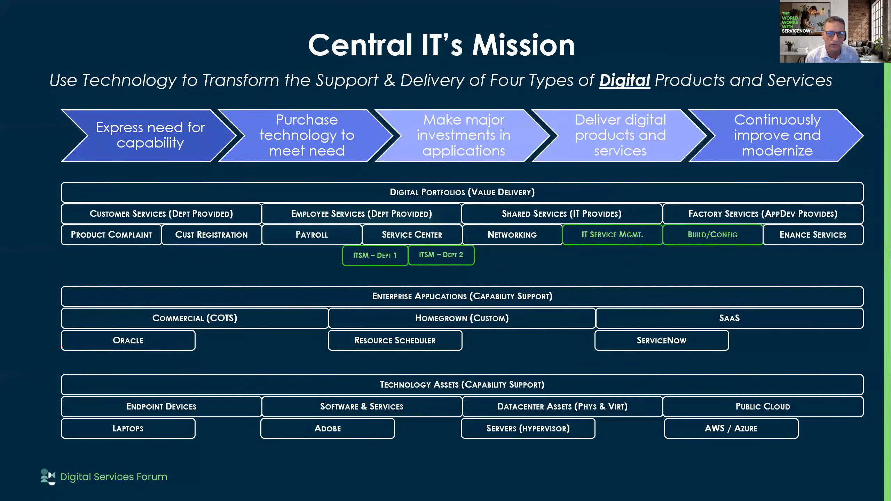
{"action": "key", "text": "Left"}
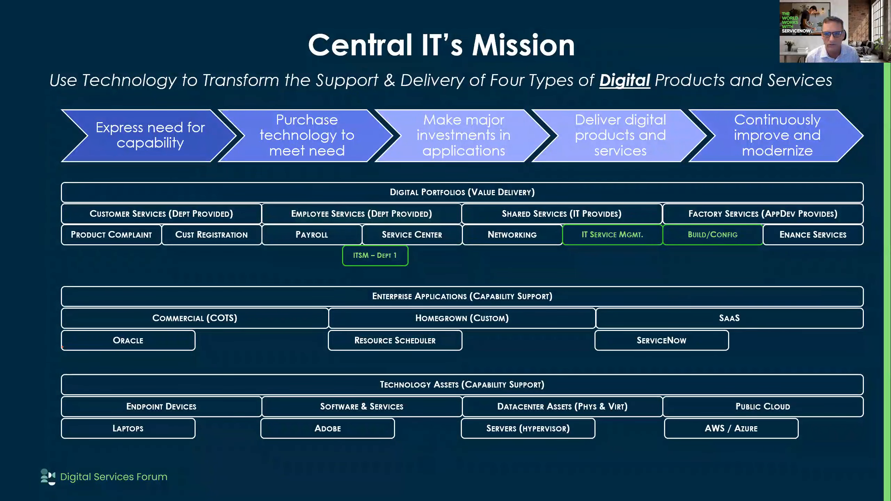
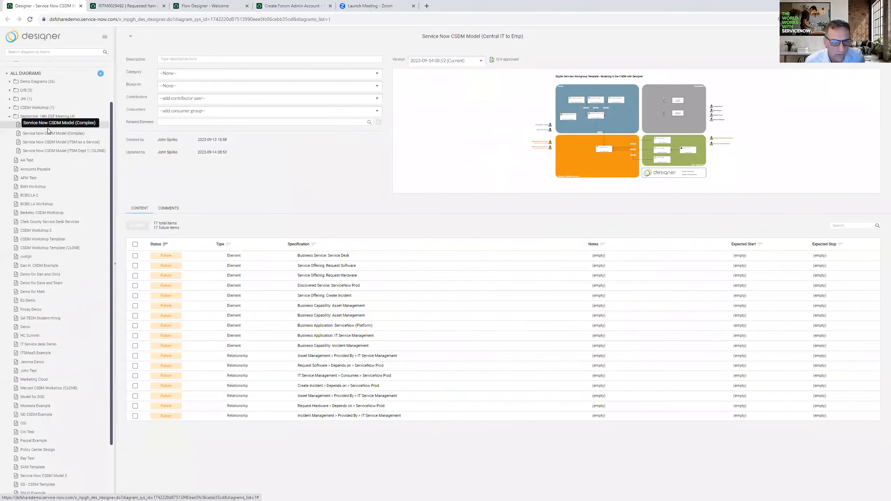
- Open the Service Now CSDM Model (ITSM as a Service) diagram without saving the current changes, and shift ServiceNow Prod slightly right
{"action": "left_click", "coordinate": [38, 145]}
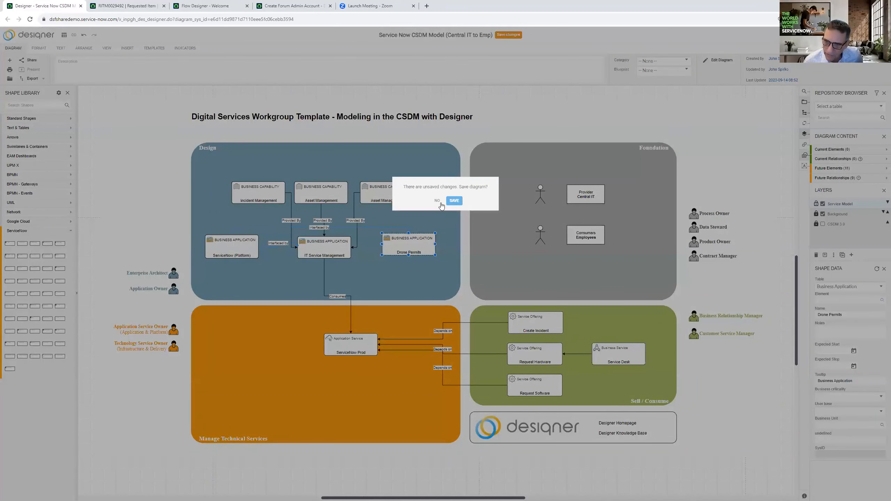
{"action": "left_click", "coordinate": [441, 204]}
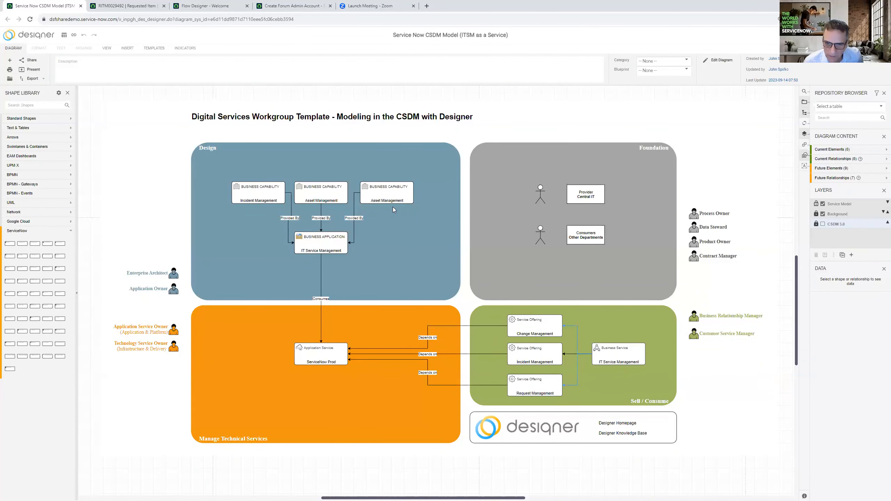
{"action": "left_click", "coordinate": [317, 354]}
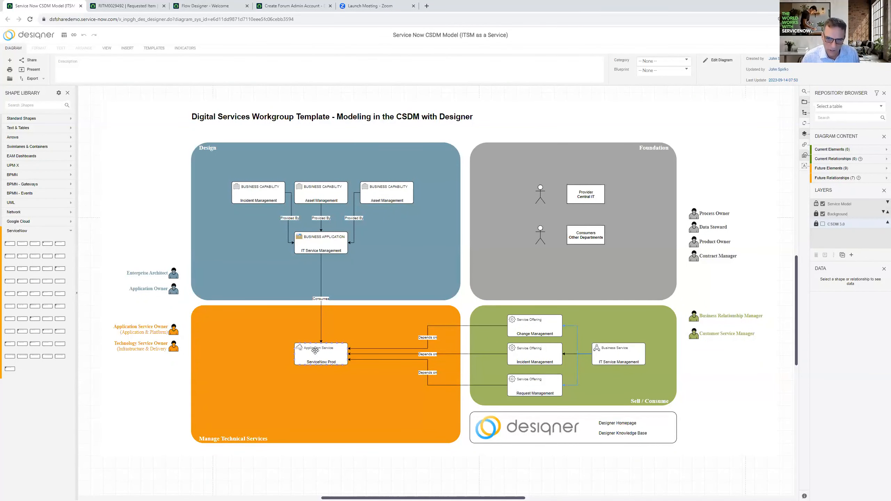
{"action": "left_click_drag", "start_coordinate": [323, 349], "coordinate": [323, 357]}
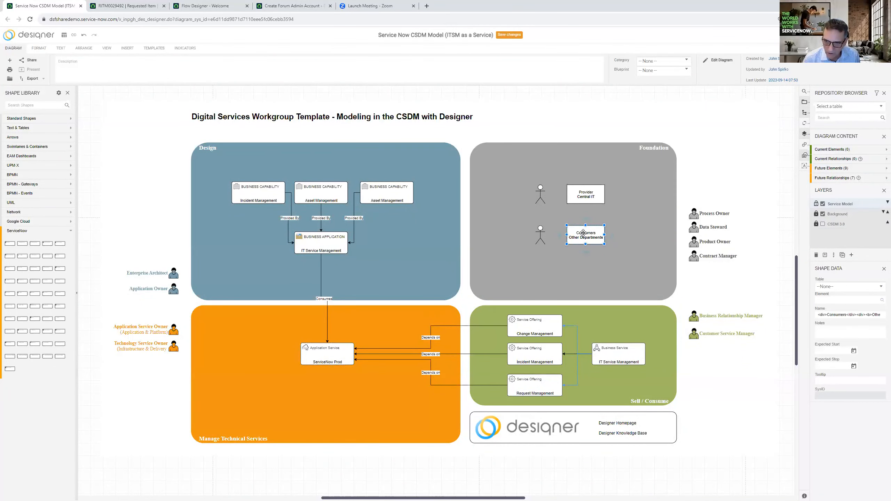
- Examine the service offerings, IT Service Management business service, and Foundation provider and consumers, then consult the Central IT's Mission slide and return
{"action": "left_click", "coordinate": [539, 314]}
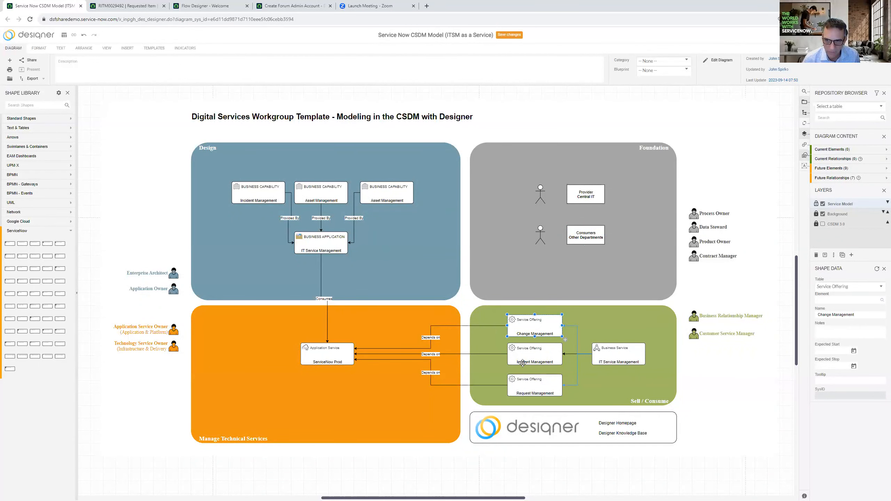
{"action": "left_click", "coordinate": [529, 393]}
{"action": "left_click", "coordinate": [523, 328]}
{"action": "left_click", "coordinate": [618, 354]}
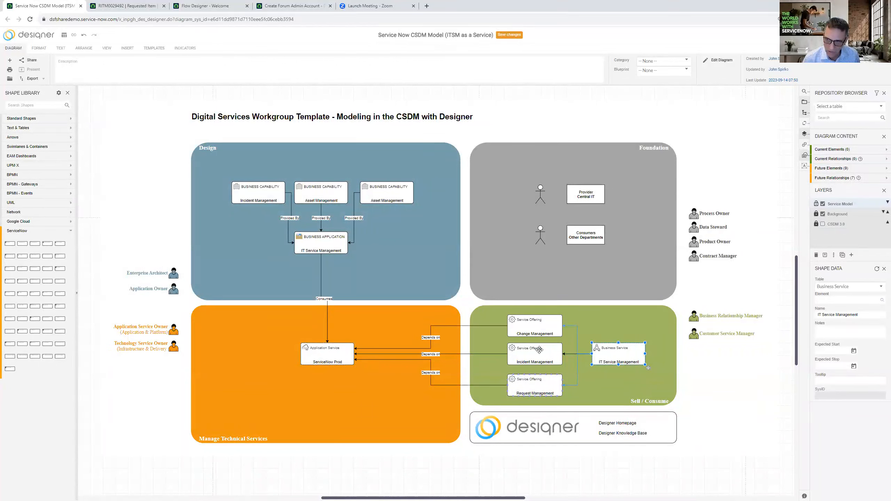
{"action": "left_click", "coordinate": [589, 194]}
{"action": "left_click", "coordinate": [585, 238]}
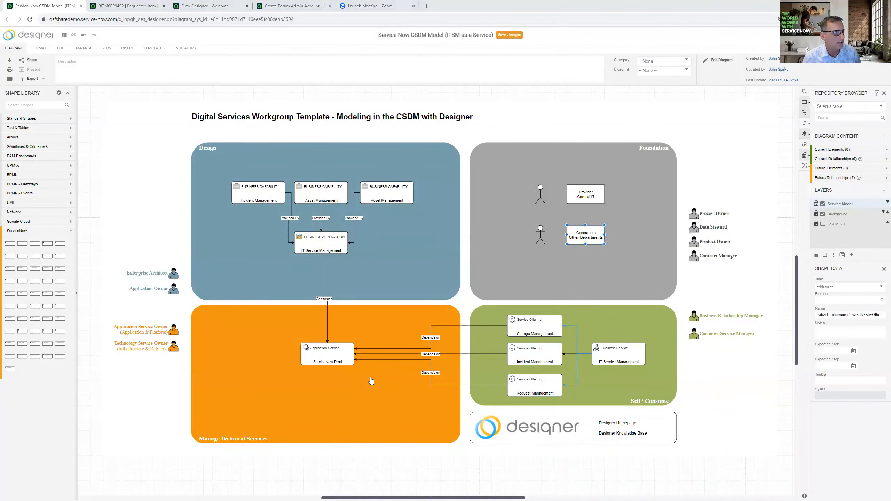
{"action": "key", "text": "alt+Tab"}
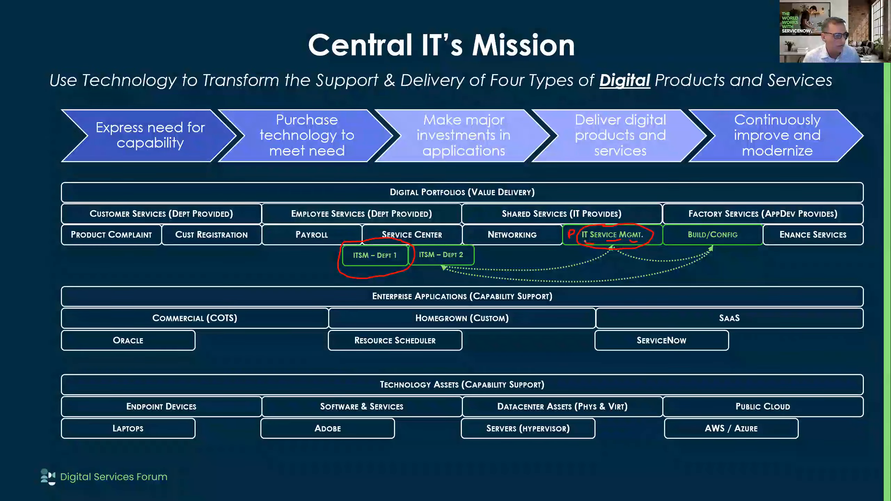
{"action": "key", "text": "alt+Tab"}
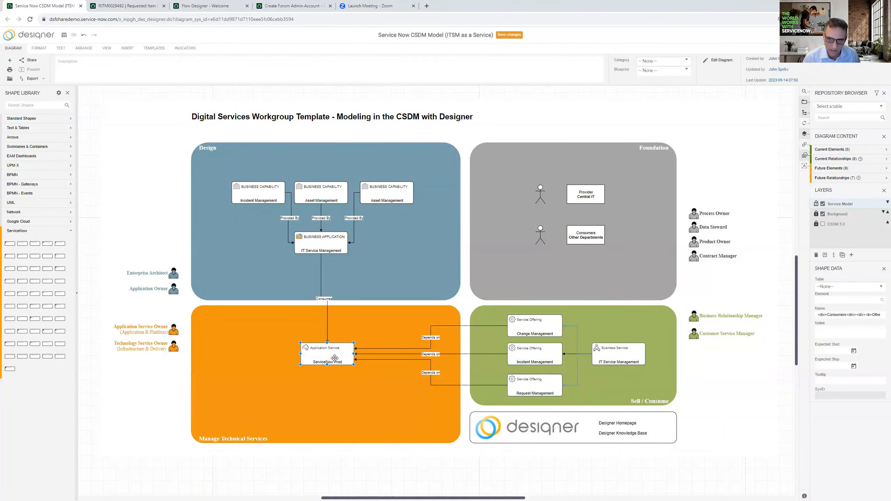
- Check the Incident, Request and Change Management offerings against the IT Service Management business application in the Design area
{"action": "left_click", "coordinate": [544, 330]}
{"action": "left_click", "coordinate": [538, 360]}
{"action": "left_click", "coordinate": [532, 385]}
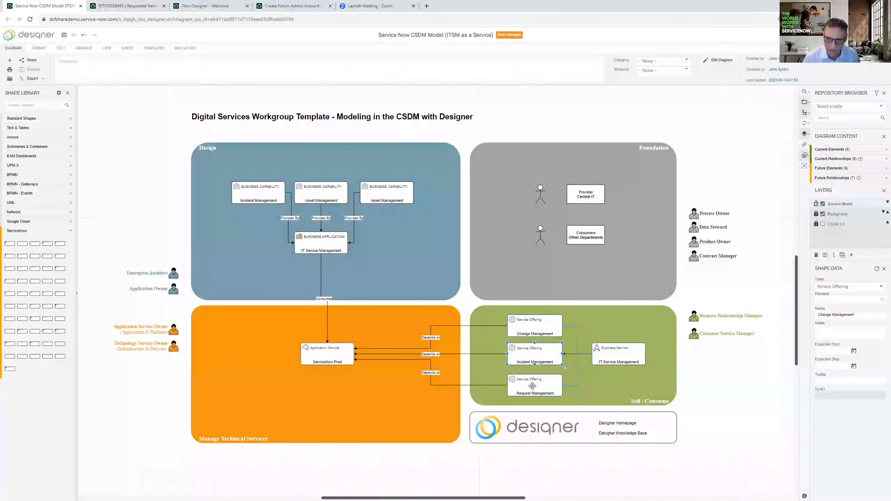
{"action": "left_click", "coordinate": [537, 326]}
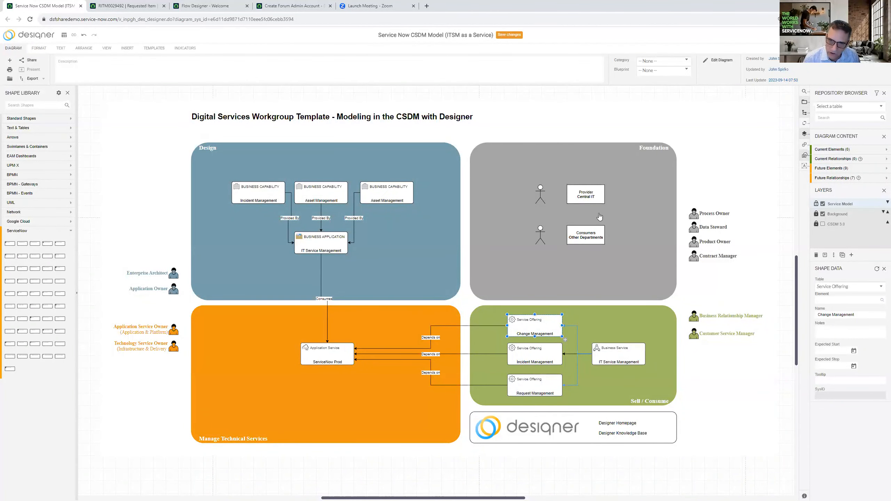
{"action": "left_click", "coordinate": [324, 239]}
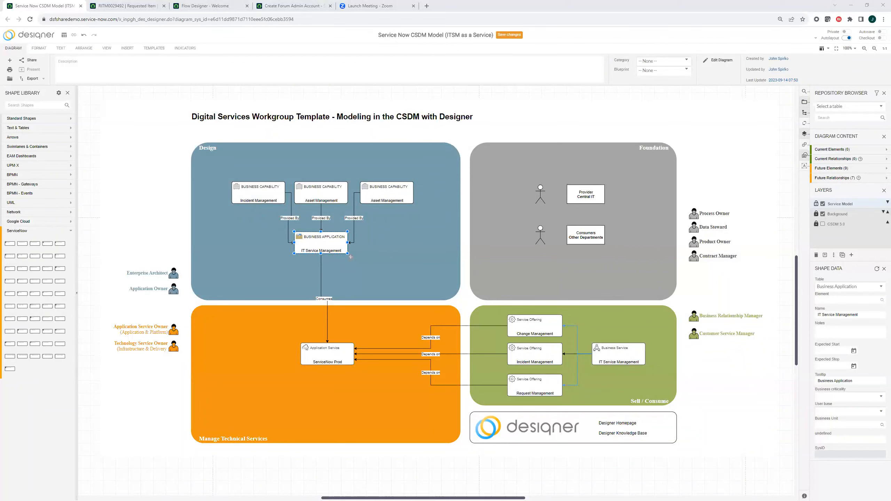
- Move the Change, Incident and Request Management offerings up into a tight stack with free space beneath them
{"action": "left_click", "coordinate": [534, 324]}
{"action": "left_click", "coordinate": [531, 386]}
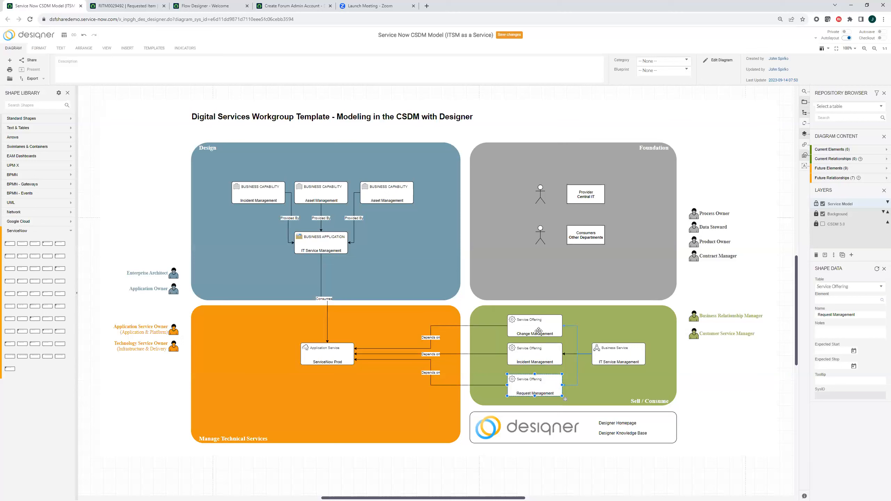
{"action": "left_click_drag", "start_coordinate": [539, 331], "coordinate": [524, 339]}
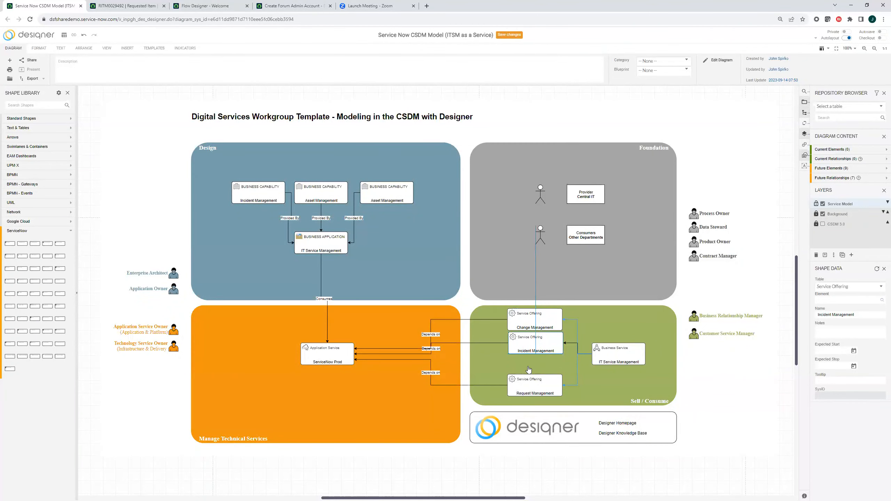
{"action": "left_click_drag", "start_coordinate": [528, 386], "coordinate": [528, 365]}
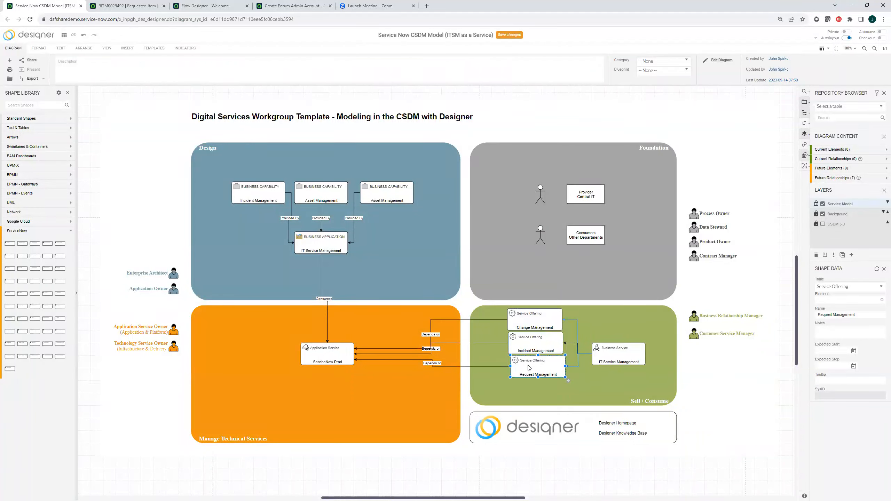
- Paste a copy of the Request Management service offering directly below the original in the Sell / Consume area
{"action": "right_click", "coordinate": [528, 365]}
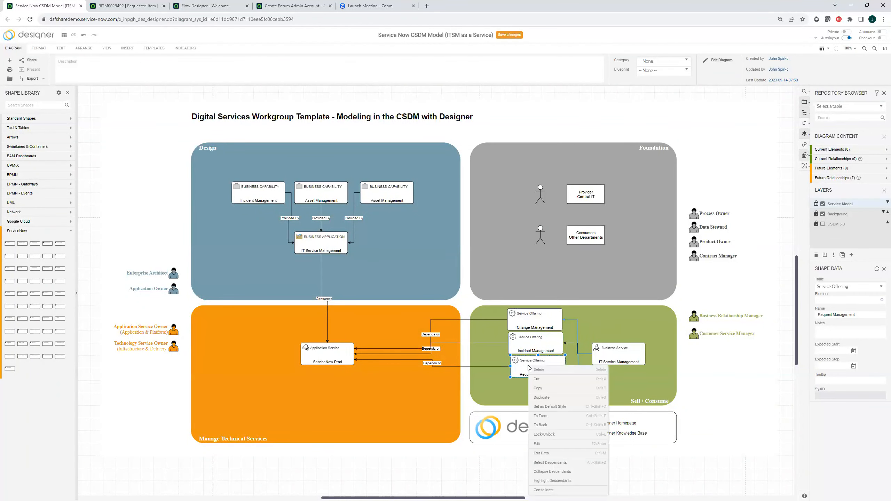
{"action": "left_click", "coordinate": [539, 389]}
{"action": "right_click", "coordinate": [539, 391]}
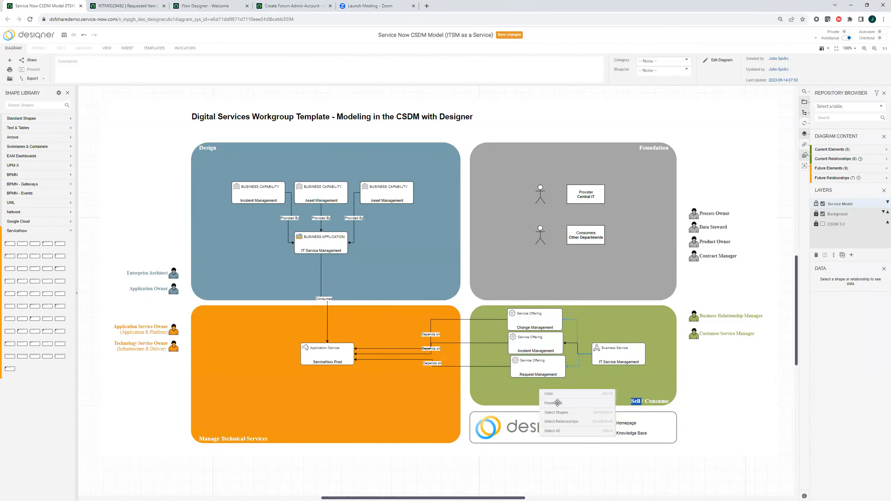
{"action": "left_click", "coordinate": [553, 403]}
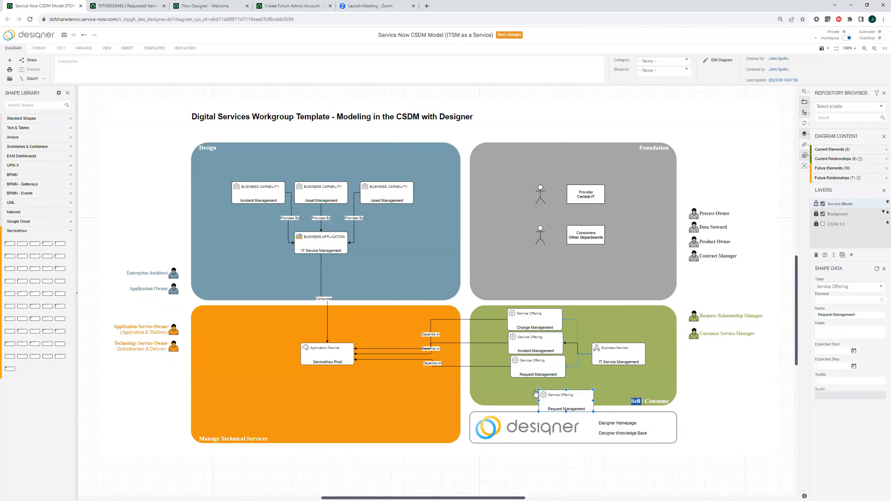
{"action": "left_click_drag", "start_coordinate": [533, 393], "coordinate": [532, 394]}
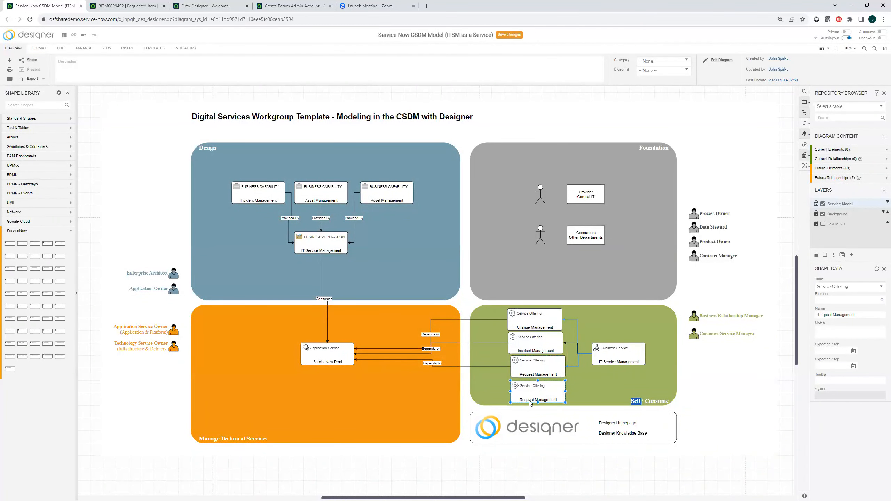
- Rename the copied service offering as Proof of Value
{"action": "double_click", "coordinate": [528, 402]}
{"action": "type", "text": "P"}
{"action": "type", "text": "rod"}
{"action": "type", "text": "f"}
{"action": "type", "text": " of Val"}
{"action": "type", "text": "u"}
{"action": "type", "text": "e"}
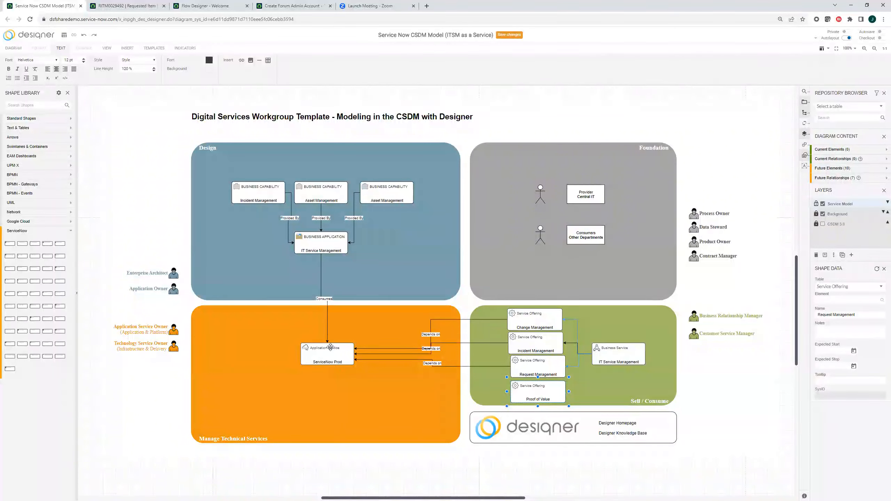
- Paste a copy of the ServiceNow Prod application service just below the original in the Manage Technical Services area
{"action": "left_click", "coordinate": [331, 348]}
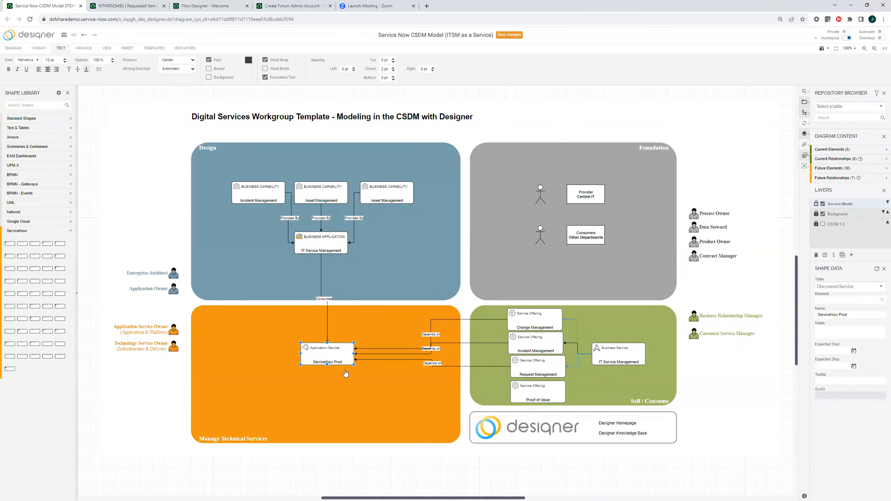
{"action": "right_click", "coordinate": [331, 348]}
{"action": "left_click", "coordinate": [323, 393]}
{"action": "right_click", "coordinate": [324, 391]}
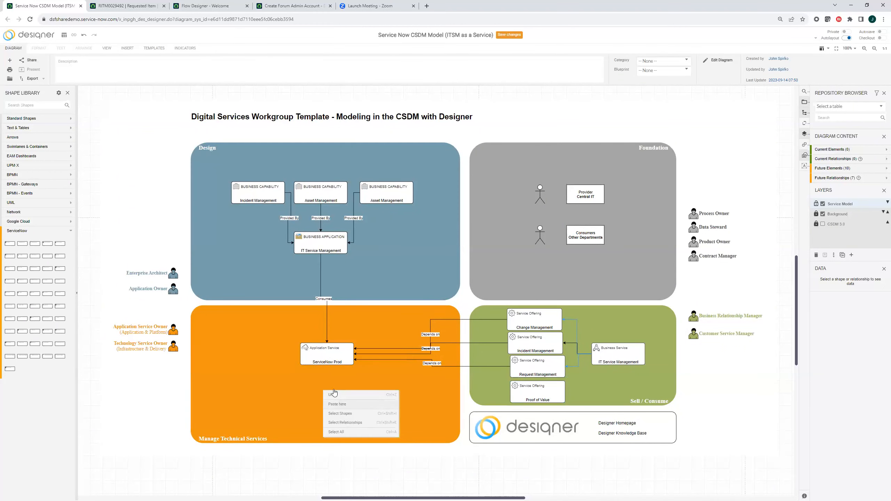
{"action": "left_click", "coordinate": [333, 395]}
{"action": "left_click", "coordinate": [352, 400]}
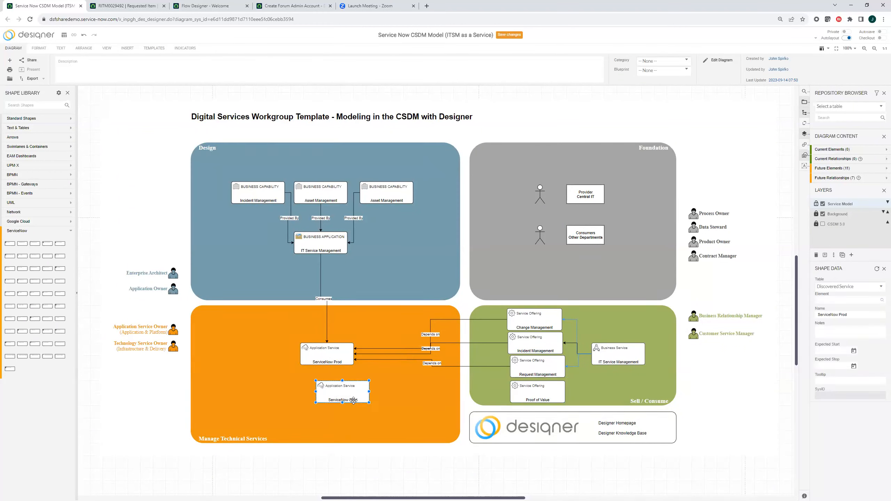
- Rename the copied application service as ServiceNow Dev
{"action": "double_click", "coordinate": [353, 400]}
{"action": "double_click", "coordinate": [354, 399]}
{"action": "type", "text": "Dev"}
{"action": "left_click", "coordinate": [419, 410]}
- Hide the Background layer and connect Proof of Value to ServiceNow Dev with a Depends on relationship
{"action": "left_click", "coordinate": [537, 391]}
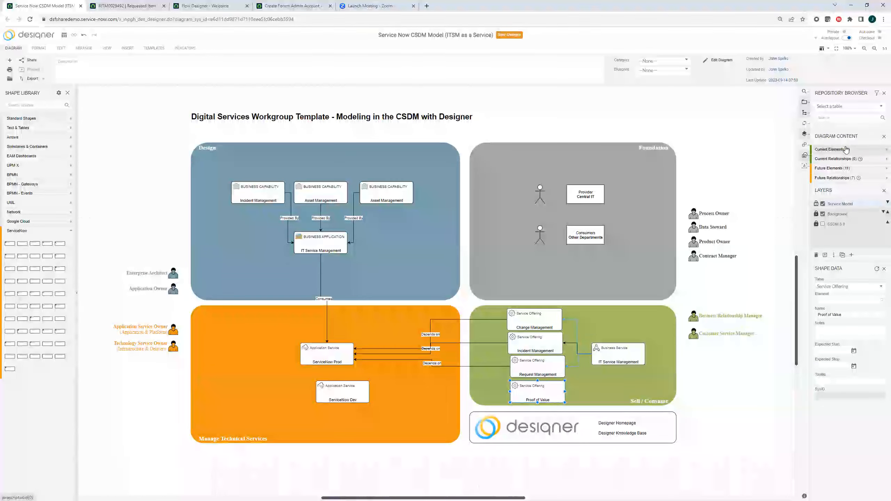
{"action": "left_click", "coordinate": [822, 213]}
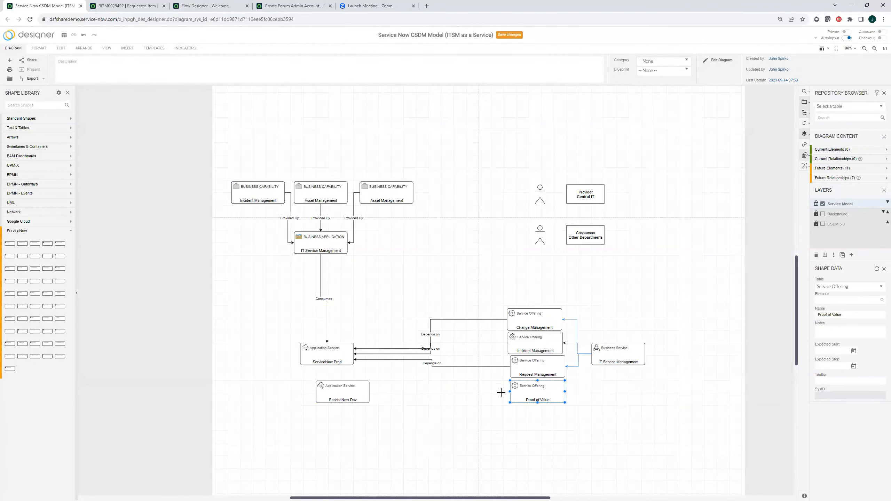
{"action": "left_click_drag", "start_coordinate": [501, 392], "coordinate": [369, 390]}
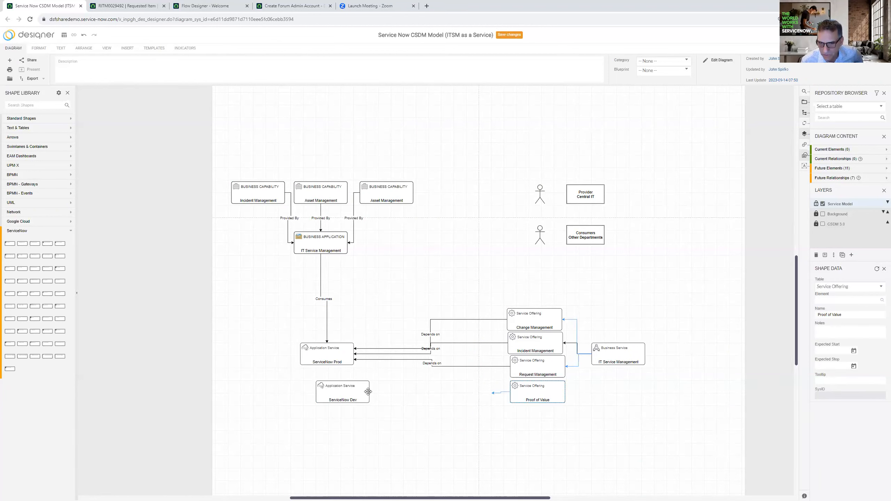
{"action": "left_click", "coordinate": [532, 321]}
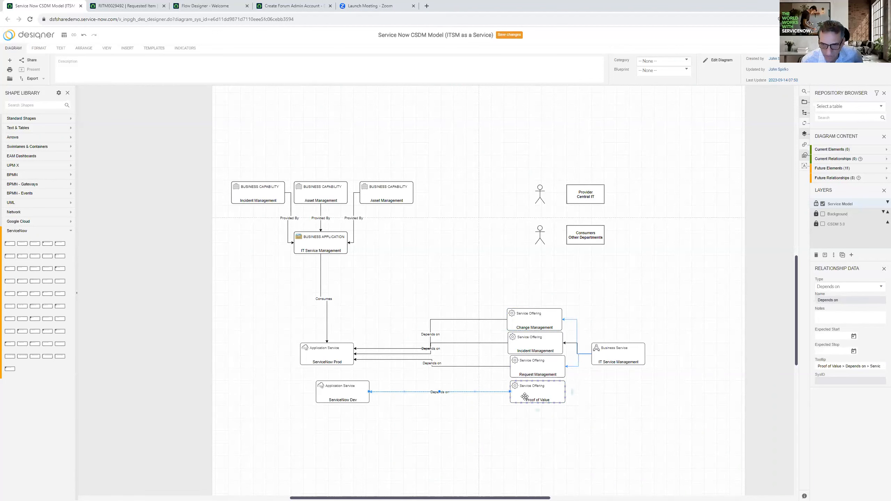
- Check the Proof of Value and ServiceNow Dev shapes and show the Background layer again
{"action": "left_click", "coordinate": [524, 396]}
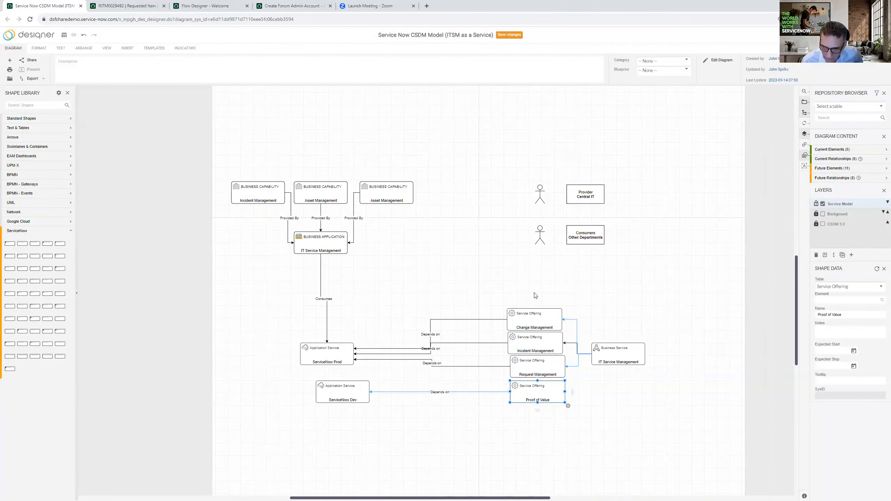
{"action": "left_click", "coordinate": [355, 395]}
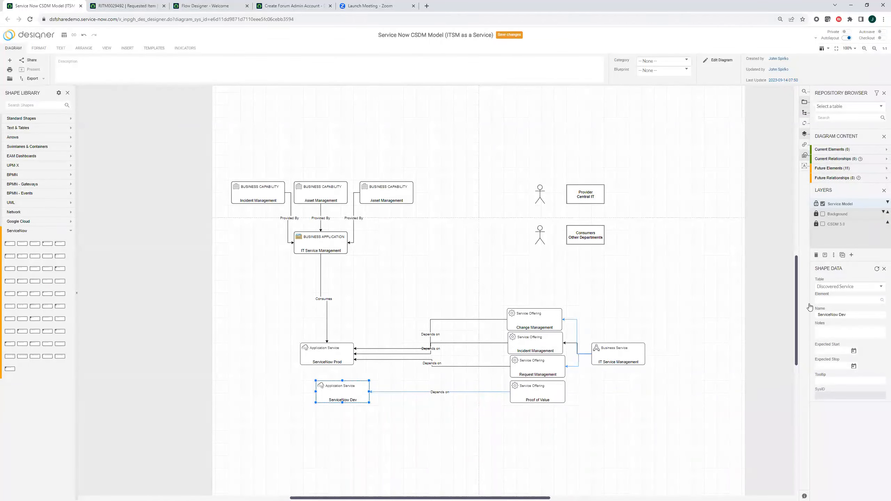
{"action": "left_click", "coordinate": [822, 214]}
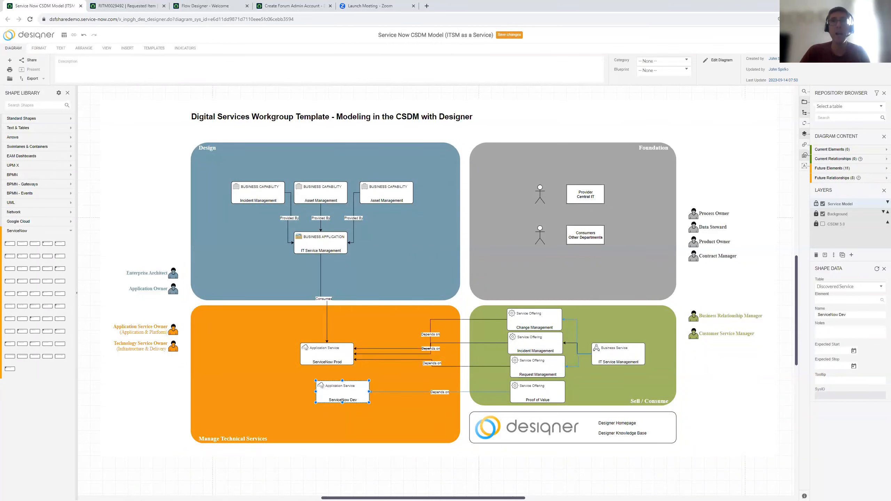
- Shift the four service offerings slightly right and line them up in one column
{"action": "left_click", "coordinate": [336, 245]}
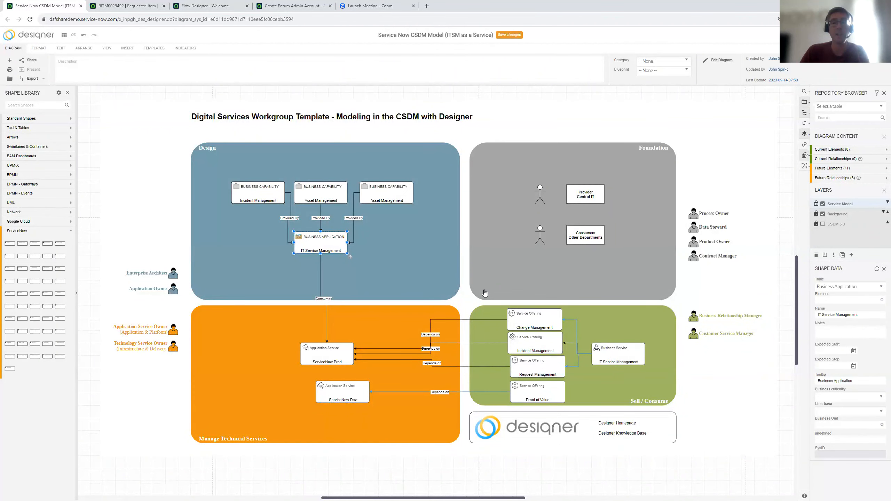
{"action": "left_click", "coordinate": [542, 324]}
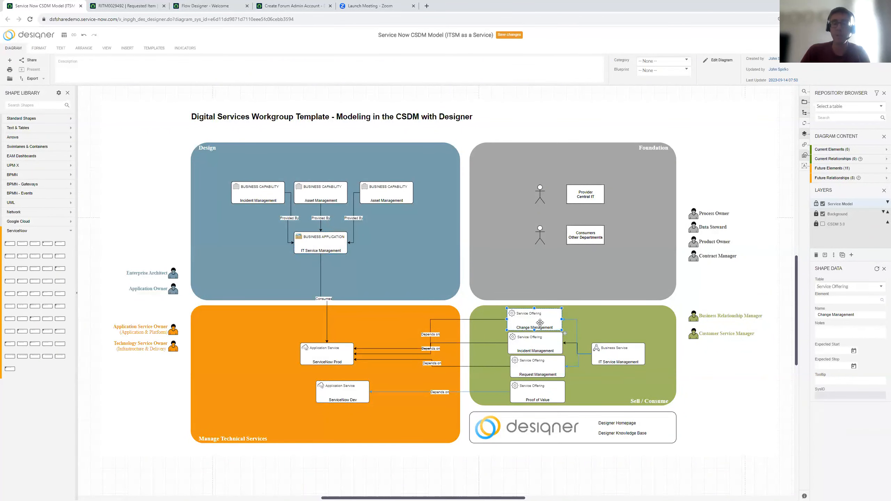
{"action": "left_click_drag", "start_coordinate": [545, 325], "coordinate": [540, 393]}
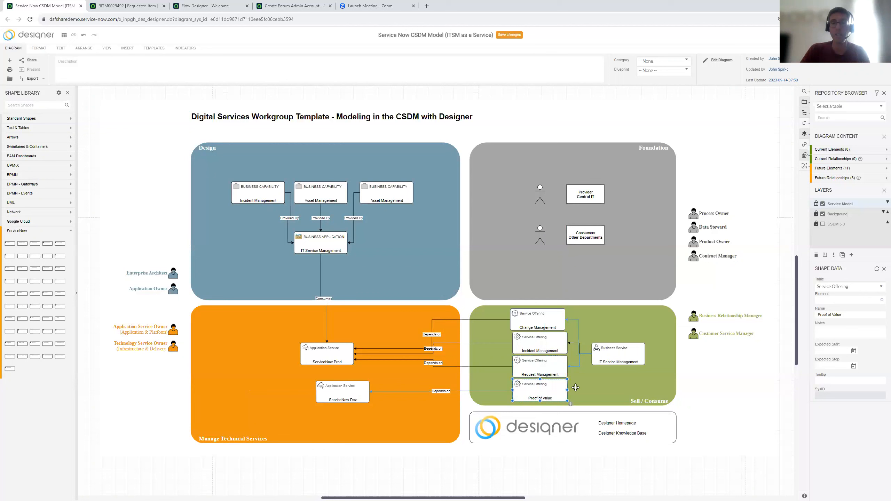
{"action": "left_click", "coordinate": [603, 391]}
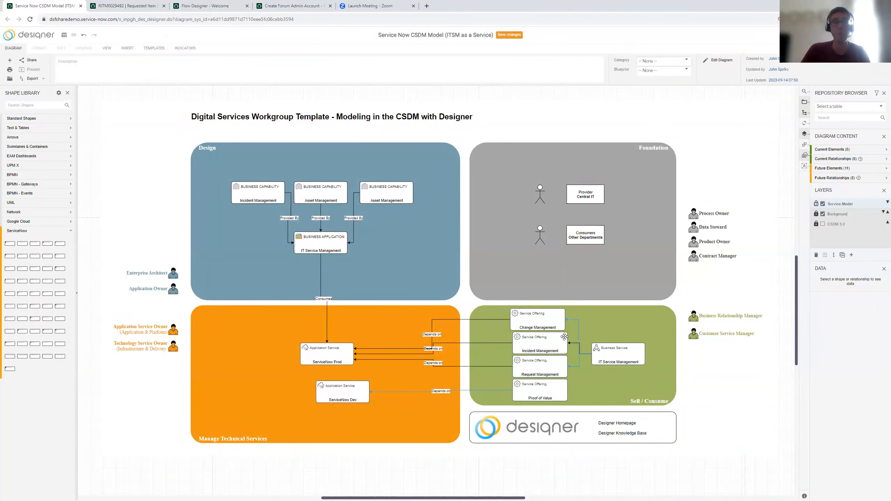
{"action": "left_click_drag", "start_coordinate": [555, 325], "coordinate": [558, 325]}
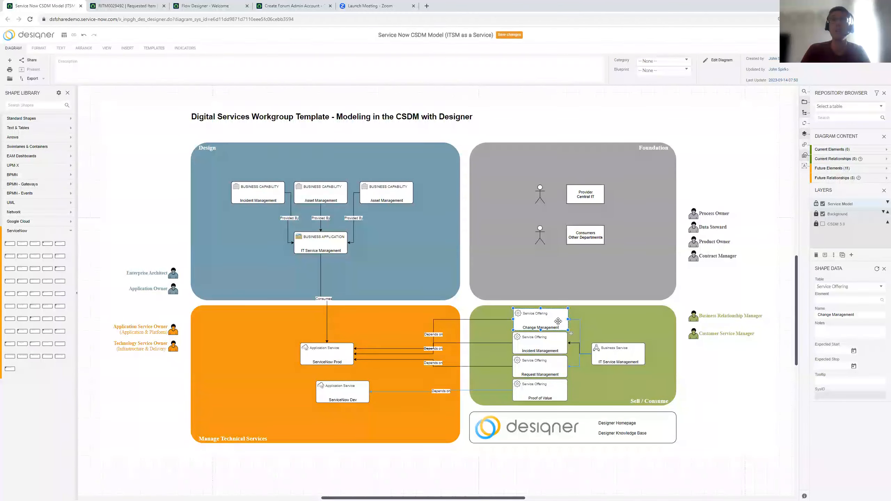
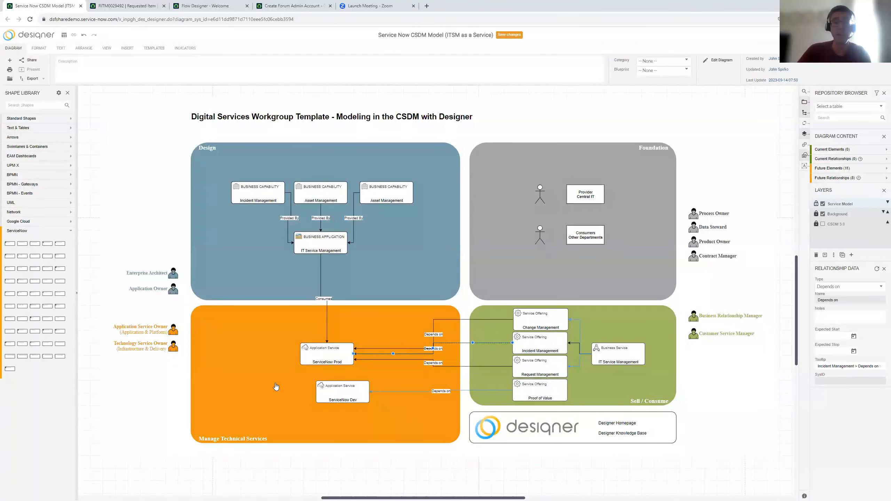
- Place a copy of the Provider Central IT box near the upper-left corner of the Manage Technical Services area
{"action": "left_click", "coordinate": [601, 193]}
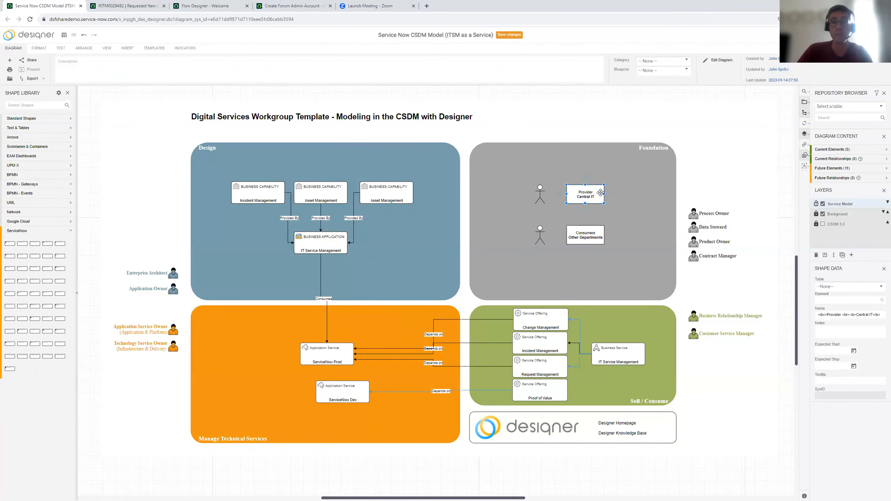
{"action": "right_click", "coordinate": [243, 359]}
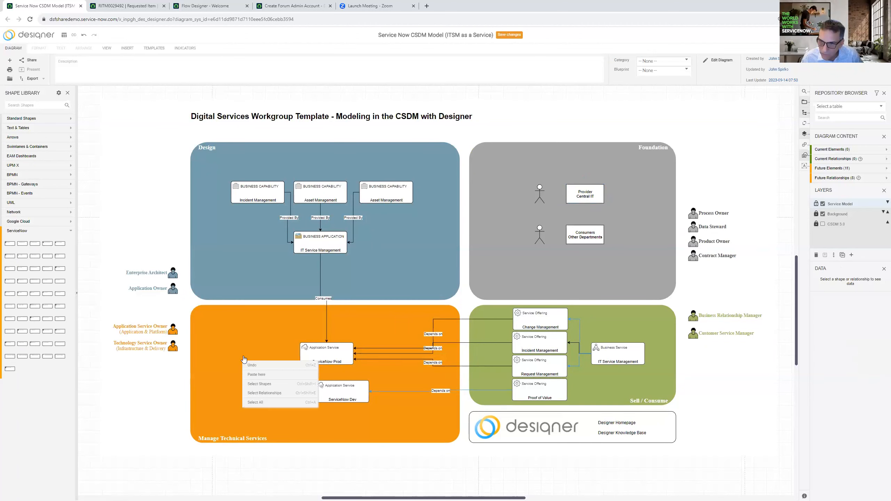
{"action": "left_click", "coordinate": [255, 374]}
{"action": "left_click_drag", "start_coordinate": [262, 375], "coordinate": [236, 339]}
- Relabel the copied box as Tech Service on the first line and Linux Servers on the second
{"action": "double_click", "coordinate": [237, 338]}
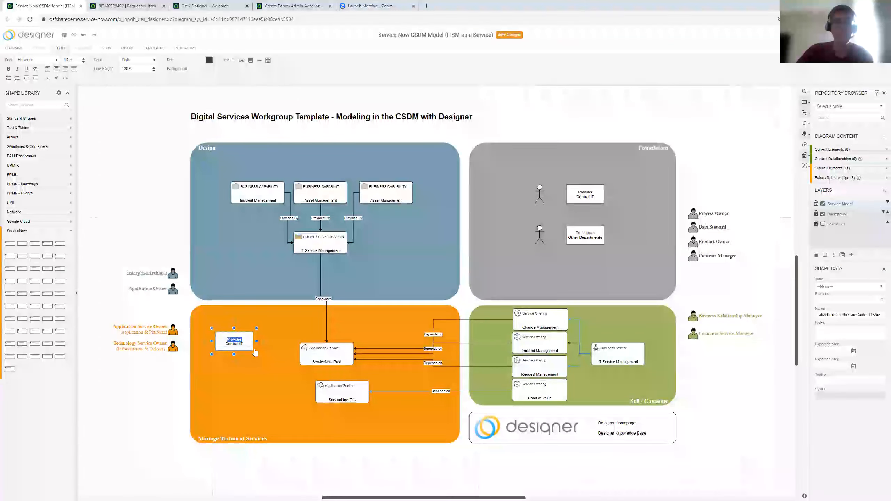
{"action": "type", "text": "Tech Serv"}
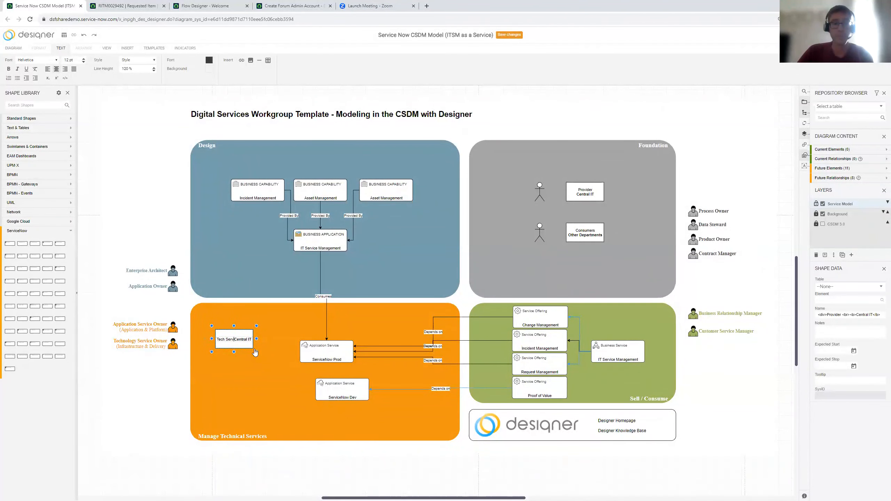
{"action": "type", "text": "ice"}
{"action": "key", "text": "Return"}
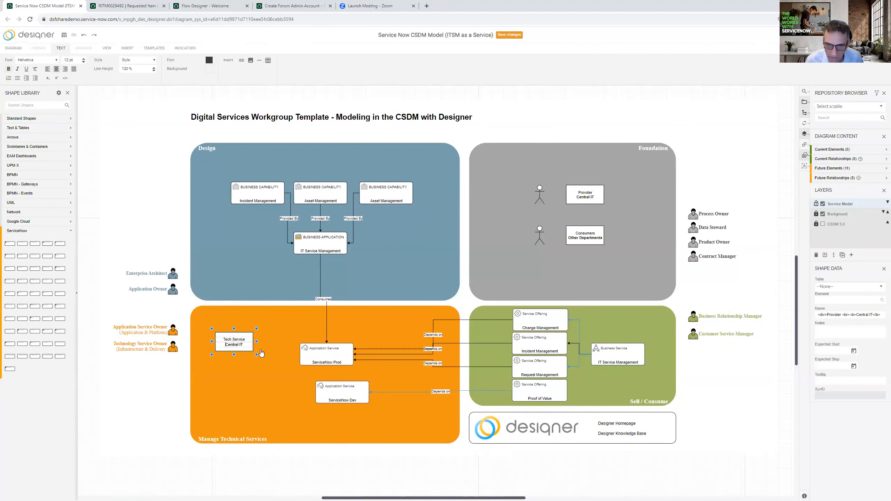
{"action": "key", "text": "shift+End"}
{"action": "type", "text": "Linux"}
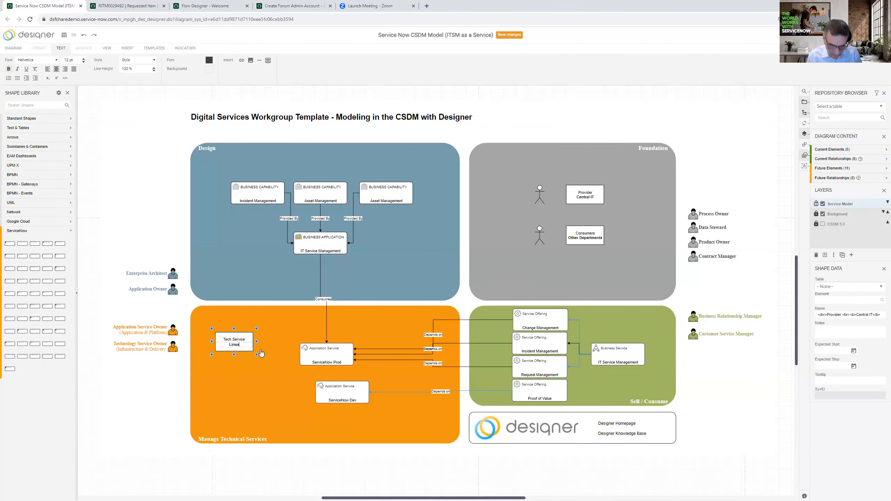
{"action": "type", "text": " B"}
{"action": "key", "text": "BackSpace"}
{"action": "type", "text": "Servers"}
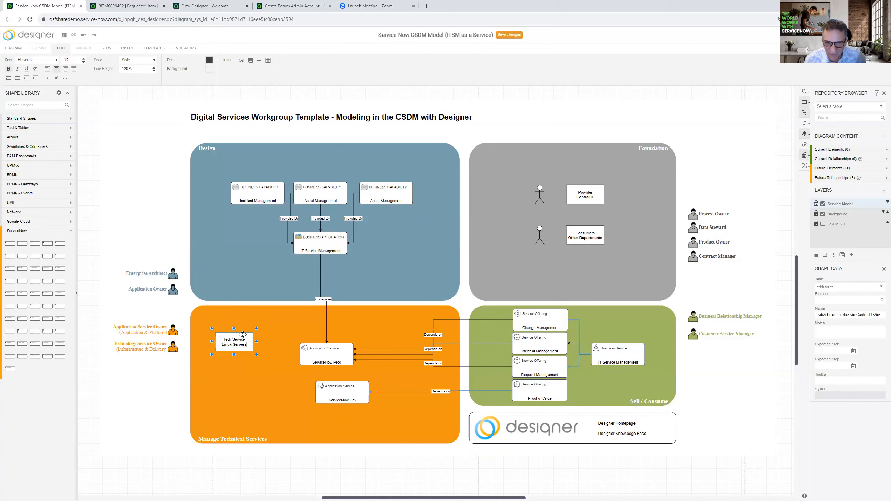
- Move the Tech Service Linux Servers box slightly down and right, beside the two application services
{"action": "left_click", "coordinate": [261, 382]}
{"action": "left_click_drag", "start_coordinate": [244, 341], "coordinate": [258, 370]}
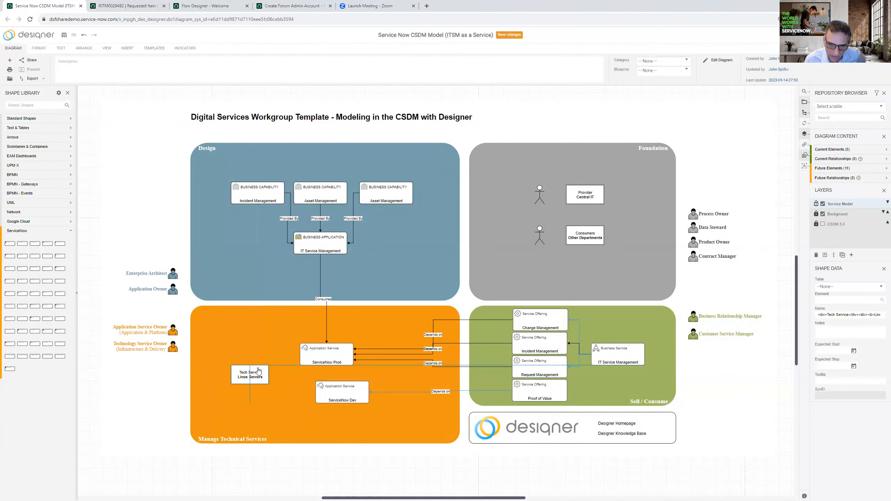
{"action": "left_click_drag", "start_coordinate": [258, 371], "coordinate": [258, 371]}
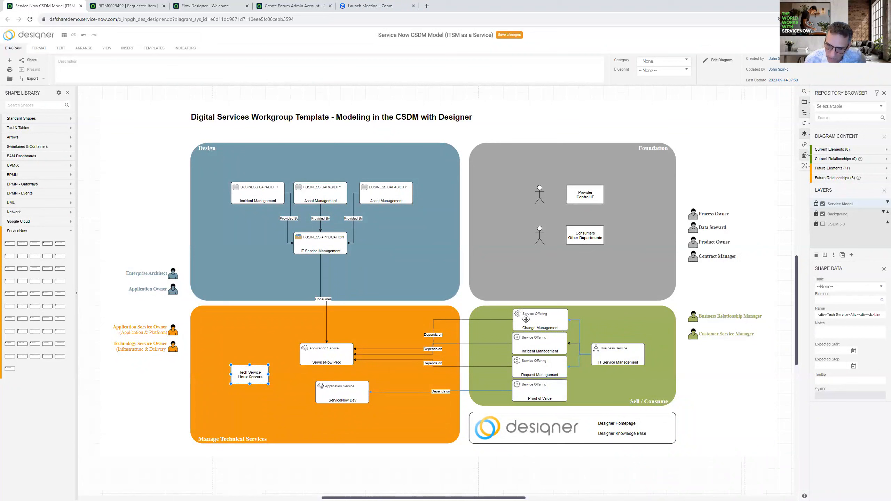
- Shift ServiceNow Prod and ServiceNow Dev slightly right and align them in one column, with Prod above Dev
{"action": "left_click", "coordinate": [324, 353]}
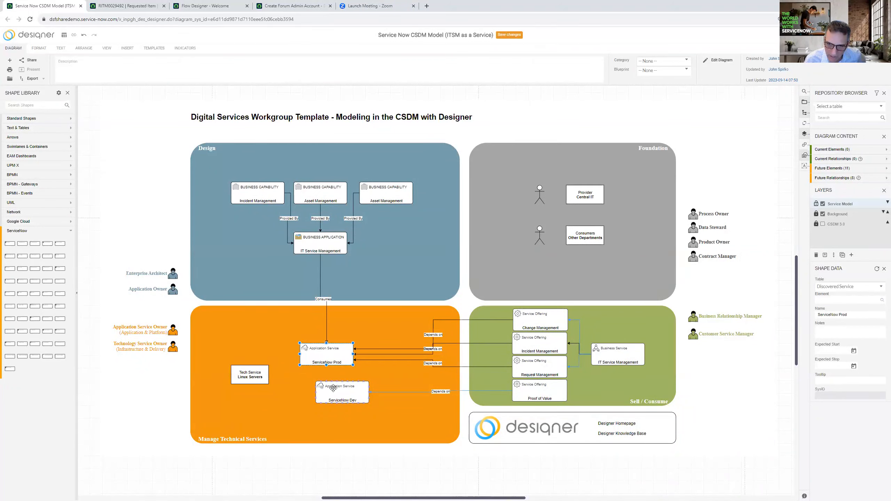
{"action": "left_click_drag", "start_coordinate": [333, 388], "coordinate": [320, 385]}
{"action": "left_click", "coordinate": [337, 362]}
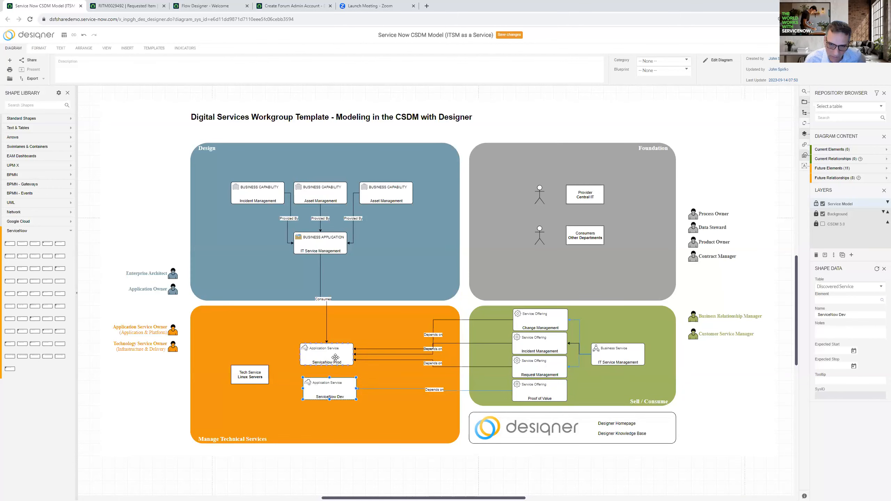
{"action": "left_click_drag", "start_coordinate": [347, 360], "coordinate": [351, 388]}
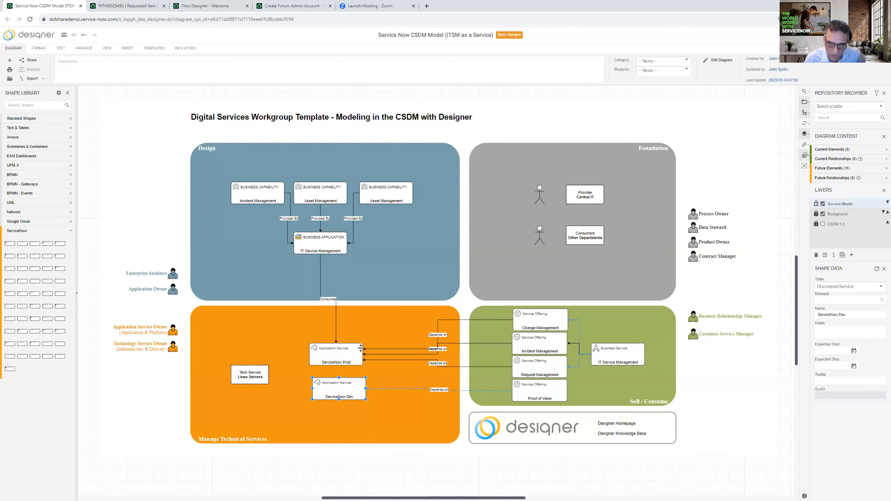
{"action": "left_click_drag", "start_coordinate": [352, 350], "coordinate": [354, 354]}
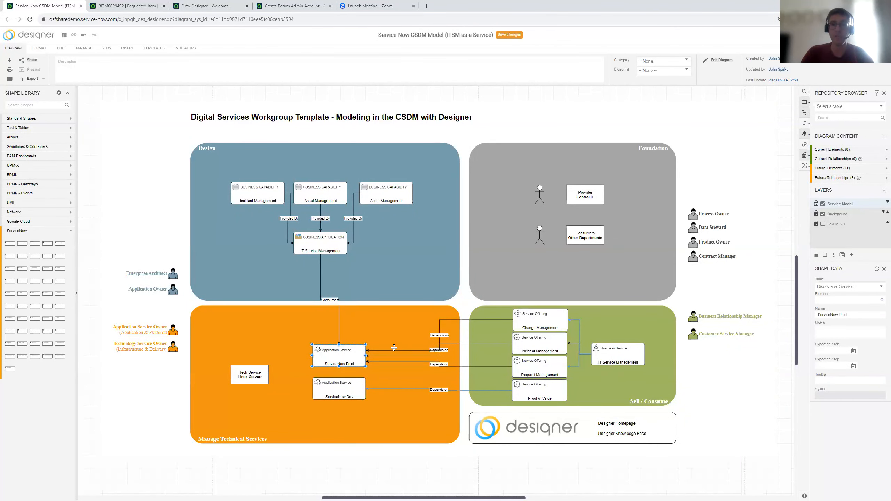
{"action": "mouse_move", "coordinate": [394, 347]}
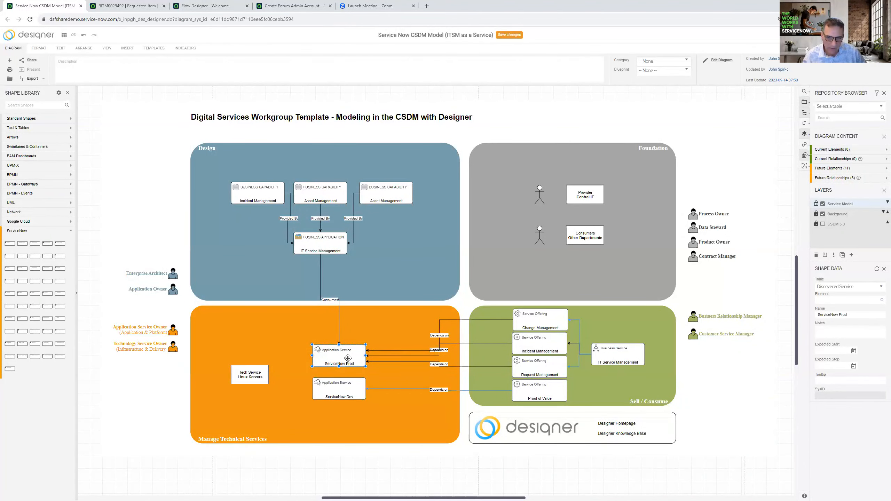
{"action": "left_click", "coordinate": [345, 389]}
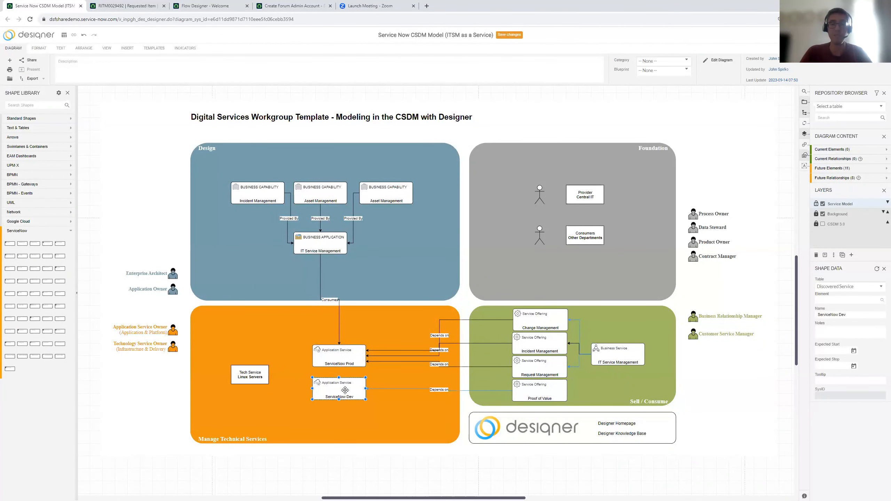
{"action": "left_click", "coordinate": [350, 363]}
{"action": "left_click", "coordinate": [542, 322]}
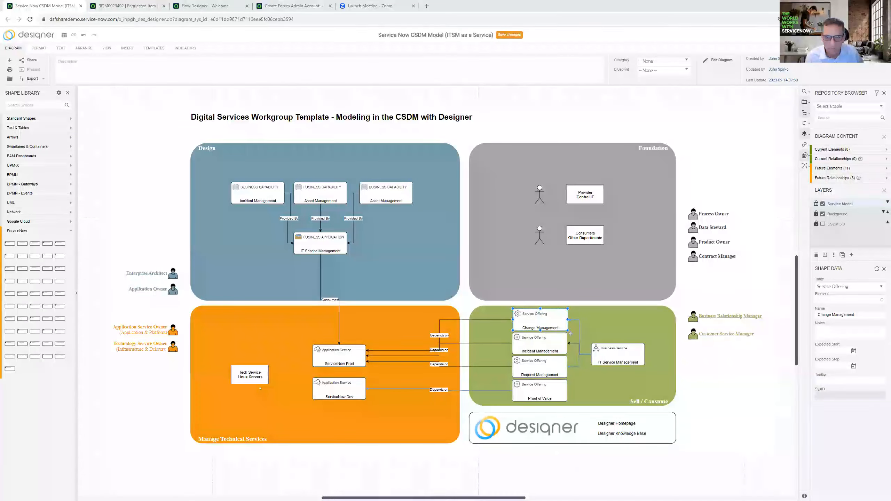
- Switch to the slide presentation and bring up the Example: ServiceNow Platform slide
{"action": "key", "text": "alt+Tab"}
{"action": "key", "text": "e"}
{"action": "key", "text": "Right"}
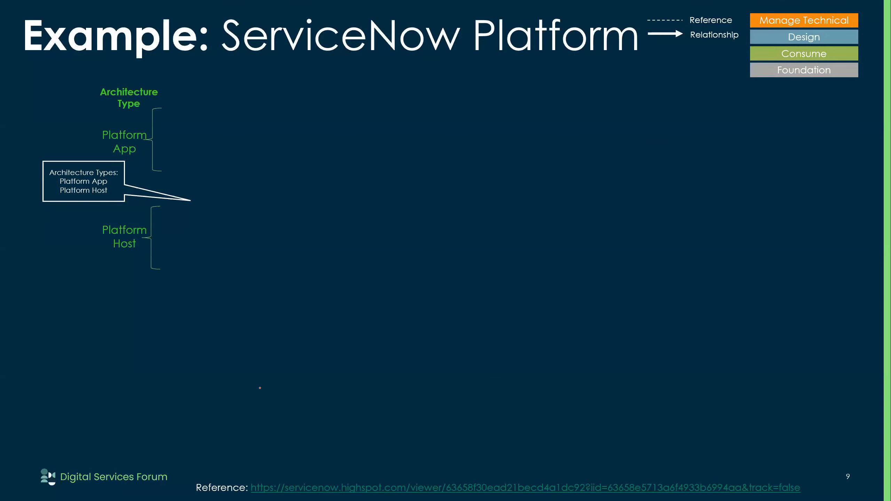
{"action": "key", "text": "Left"}
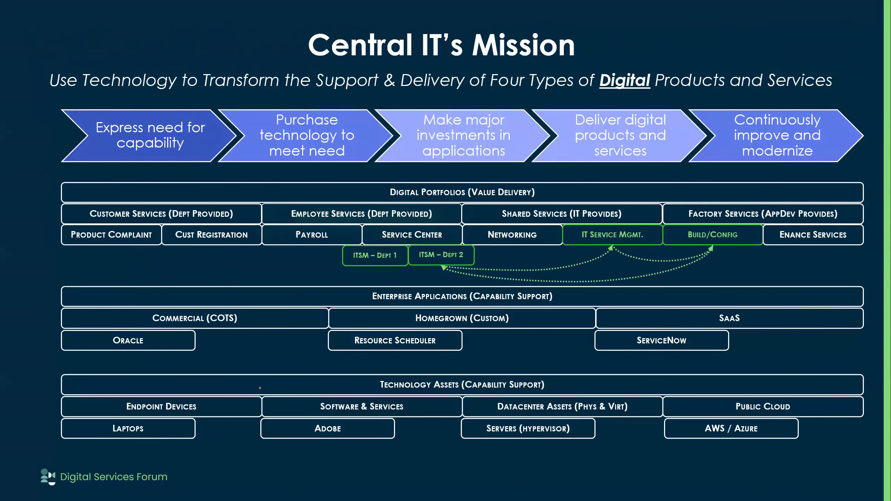
{"action": "key", "text": "Right"}
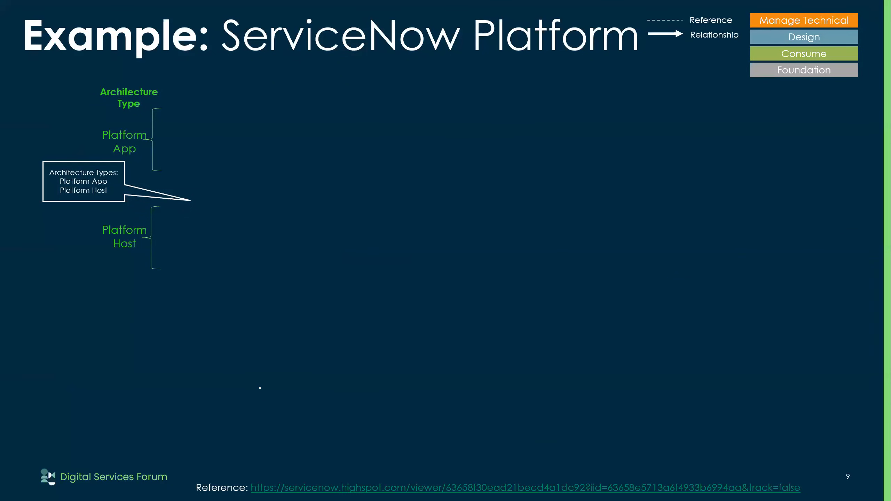